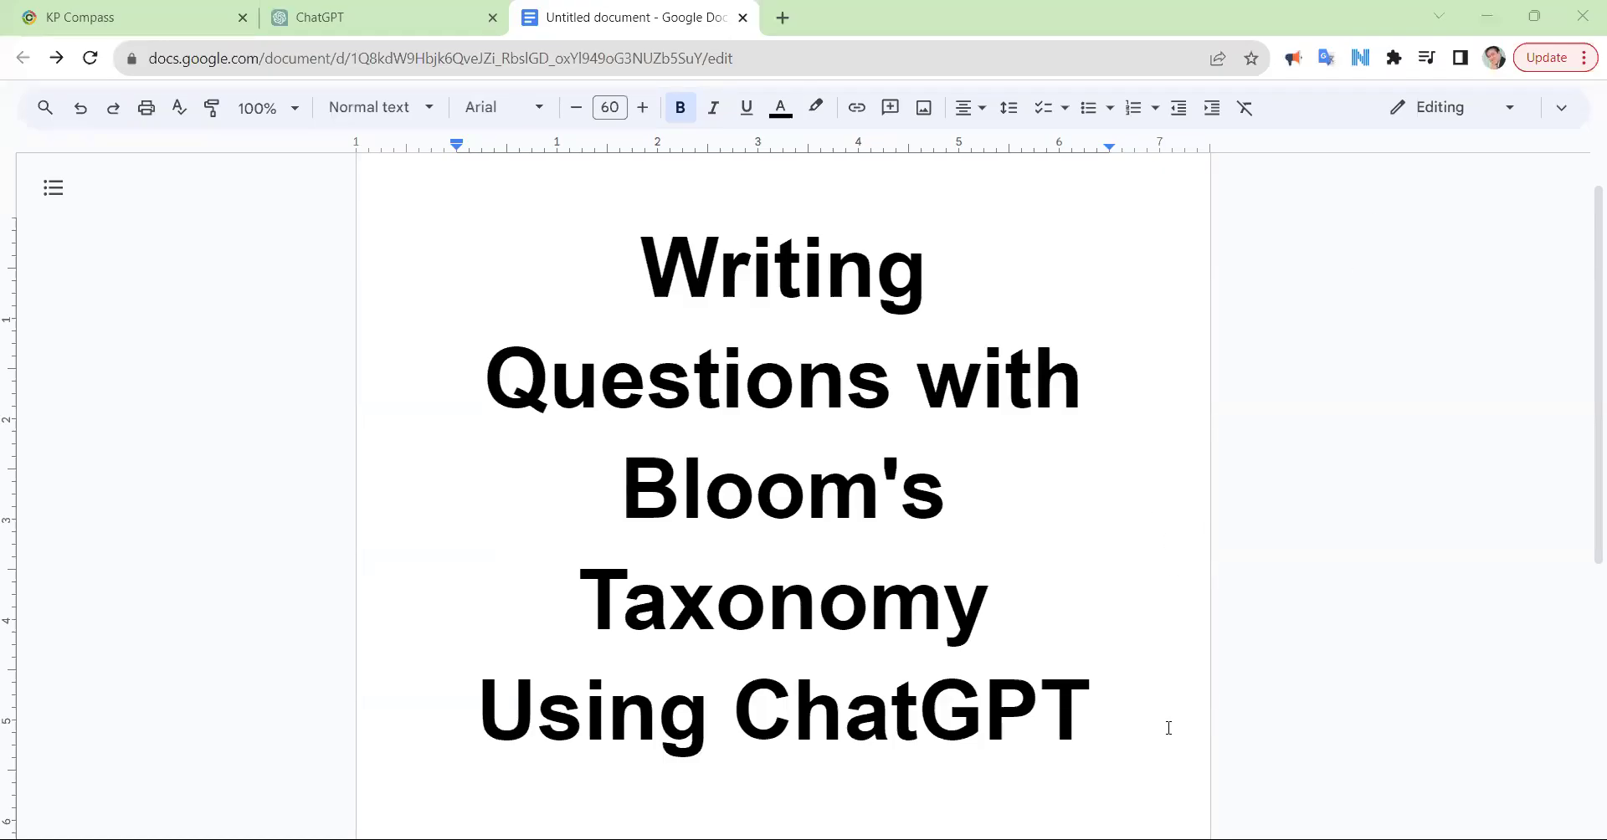
Leave the Bloom's Taxonomy title document in Google Docs for a new, empty ChatGPT chat
{"action": "left_click", "coordinate": [1169, 727]}
{"action": "left_click", "coordinate": [373, 15]}
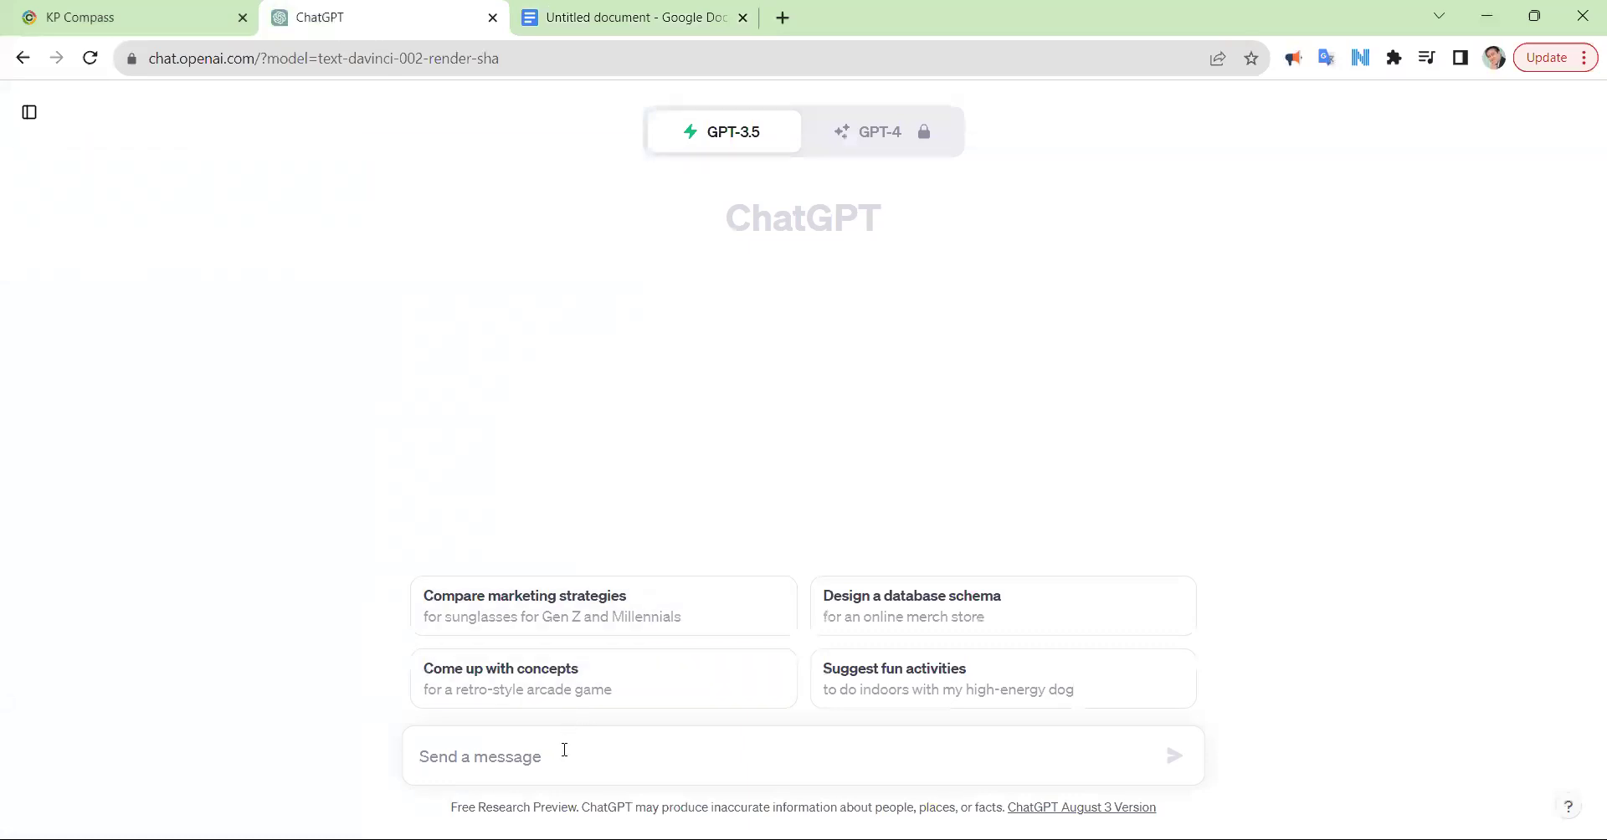
Ask ChatGPT to 'define blooms taxonomy'
{"action": "type", "text": "defein"}
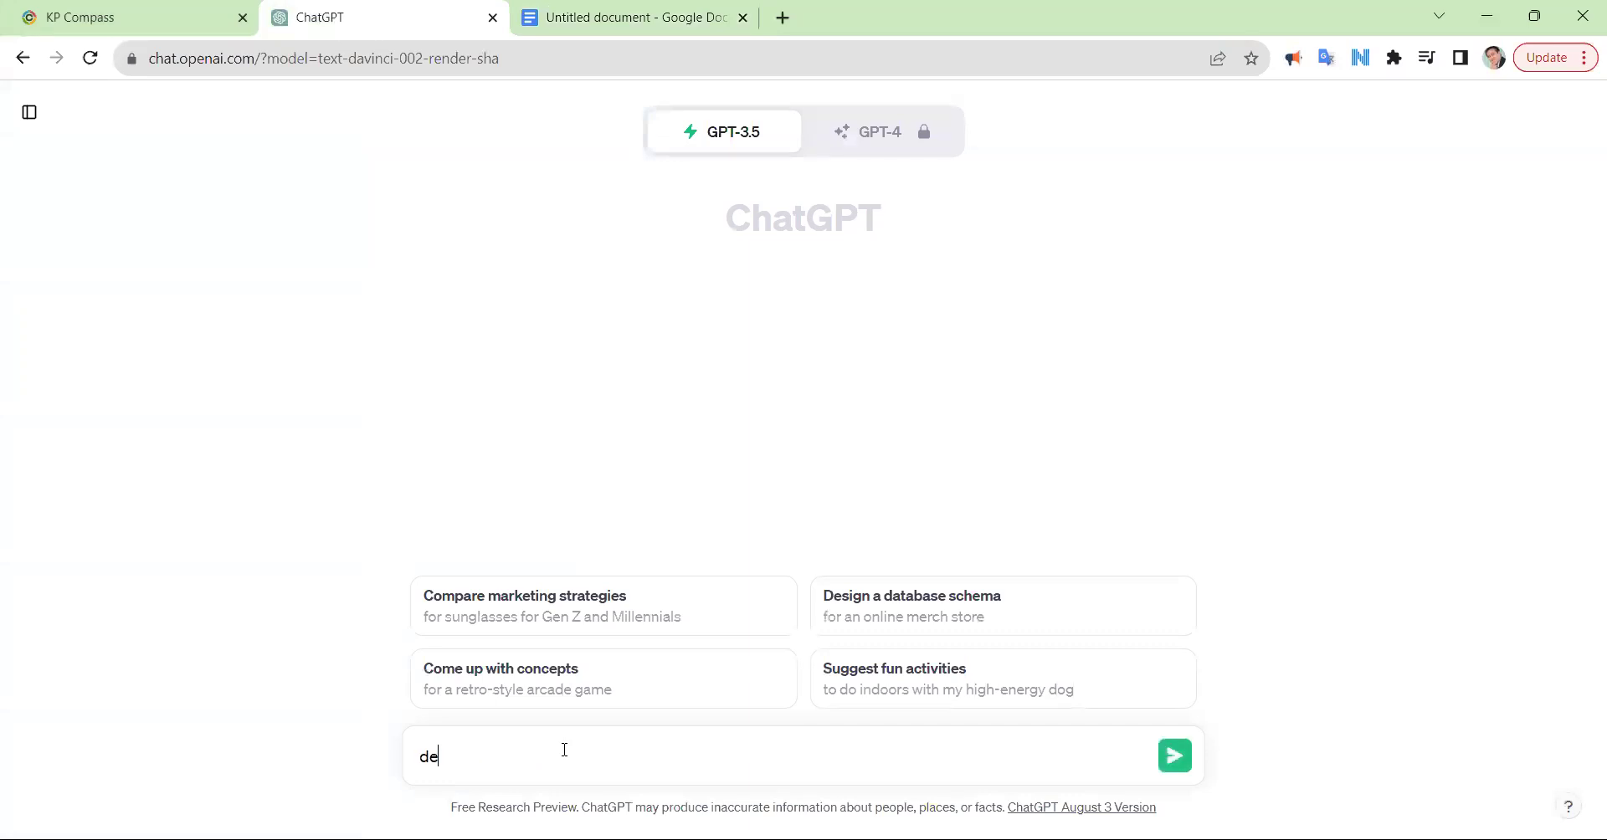
{"action": "key", "text": "BackSpace"}
{"action": "type", "text": "ine blooms taxonomy"}
{"action": "key", "text": "Return"}
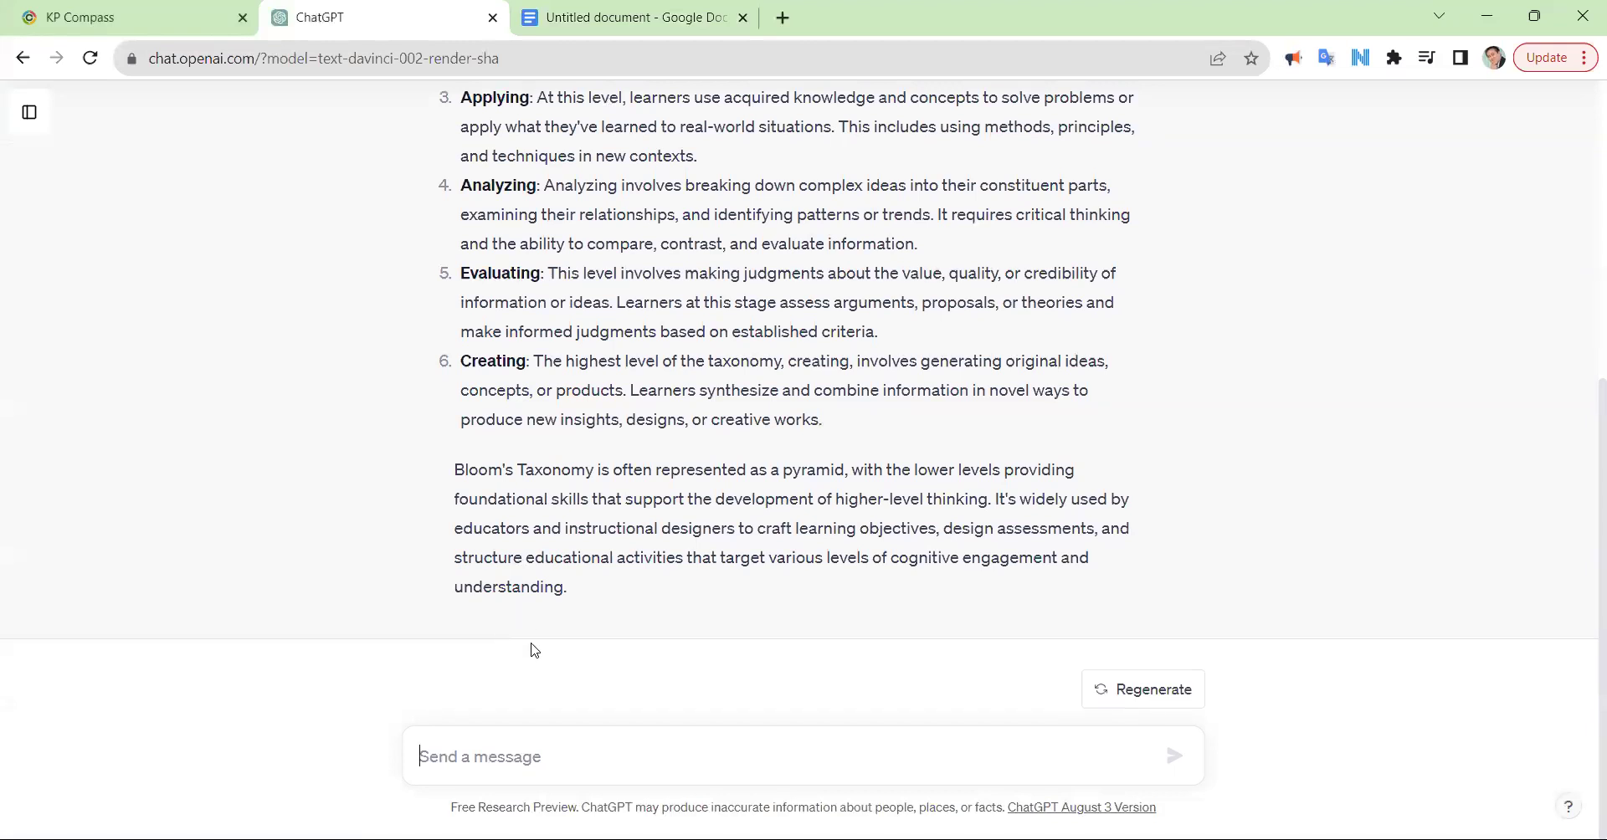
Draft 'write 12 questions using levels 1 2 3 for this' and go to KP Compass
{"action": "type", "text": "write 12 questions"}
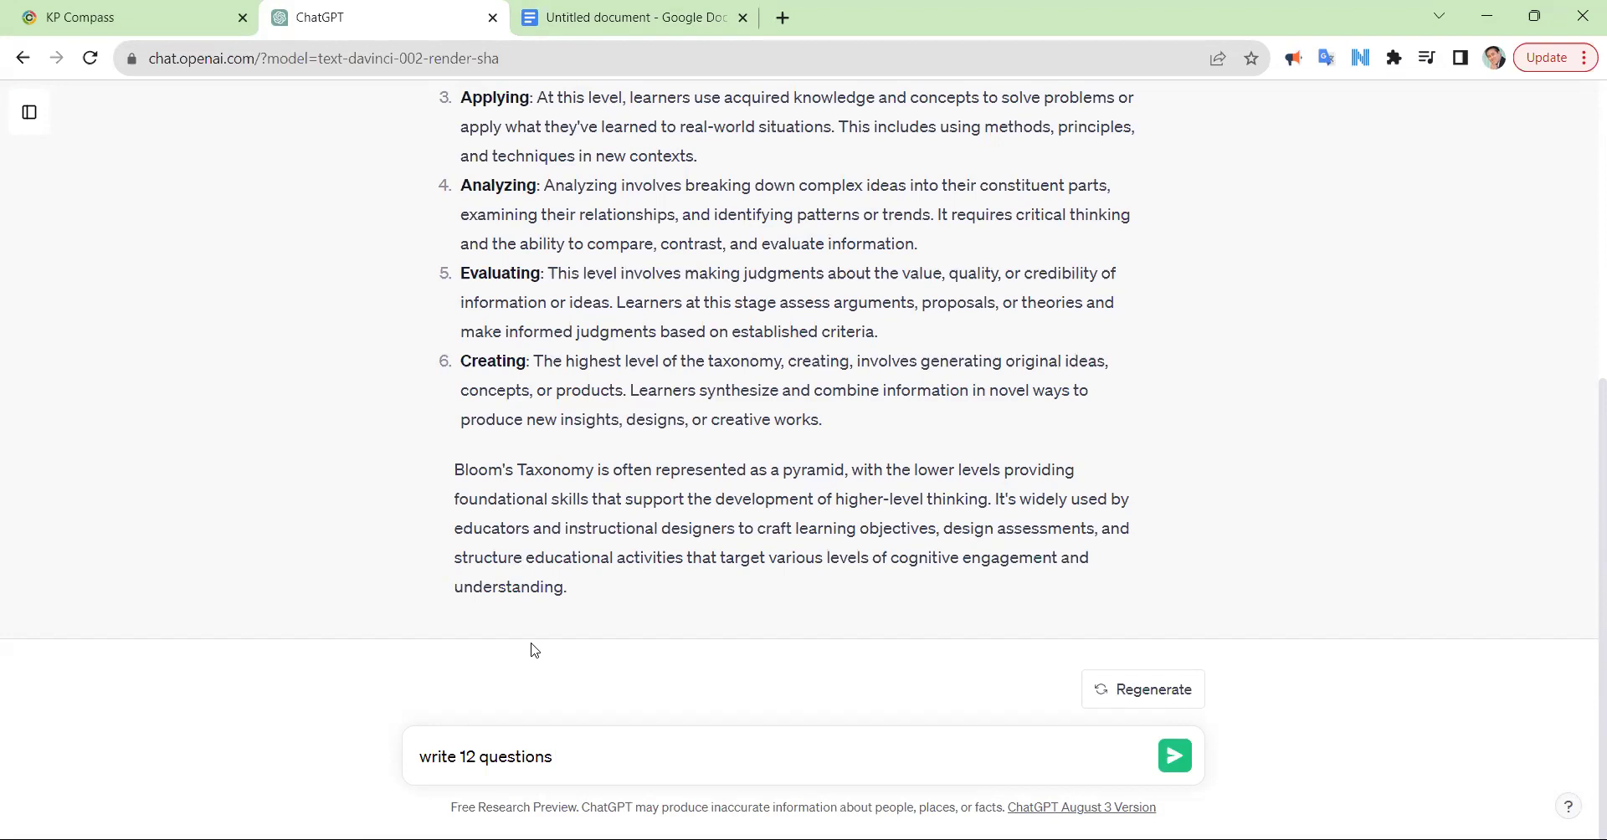
{"action": "type", "text": " using levels 1 2 3 for this"}
{"action": "key", "text": "shift+Return"}
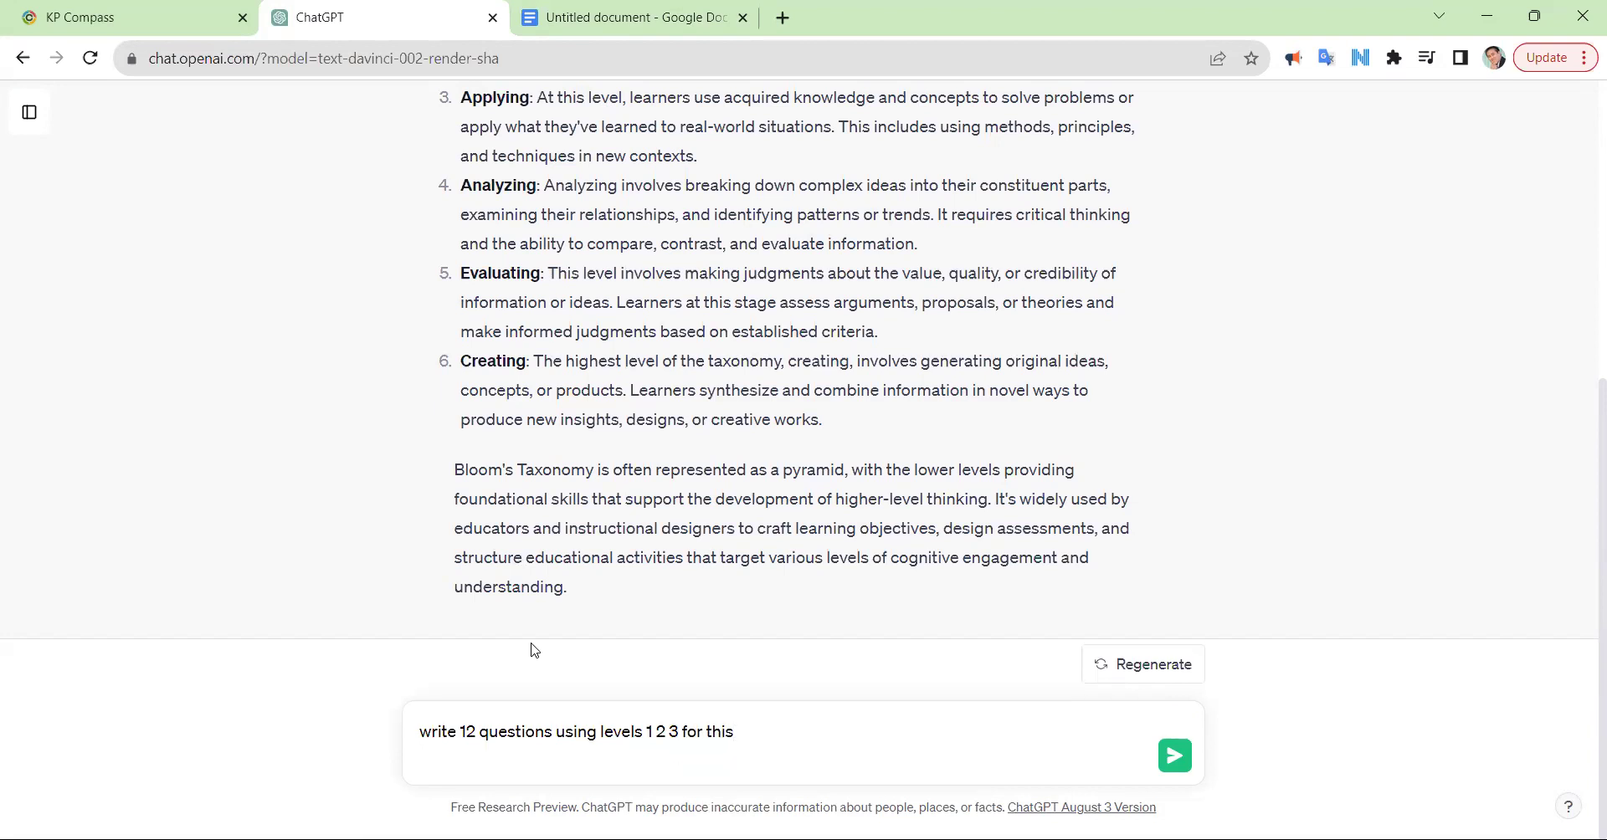
{"action": "left_click", "coordinate": [134, 18]}
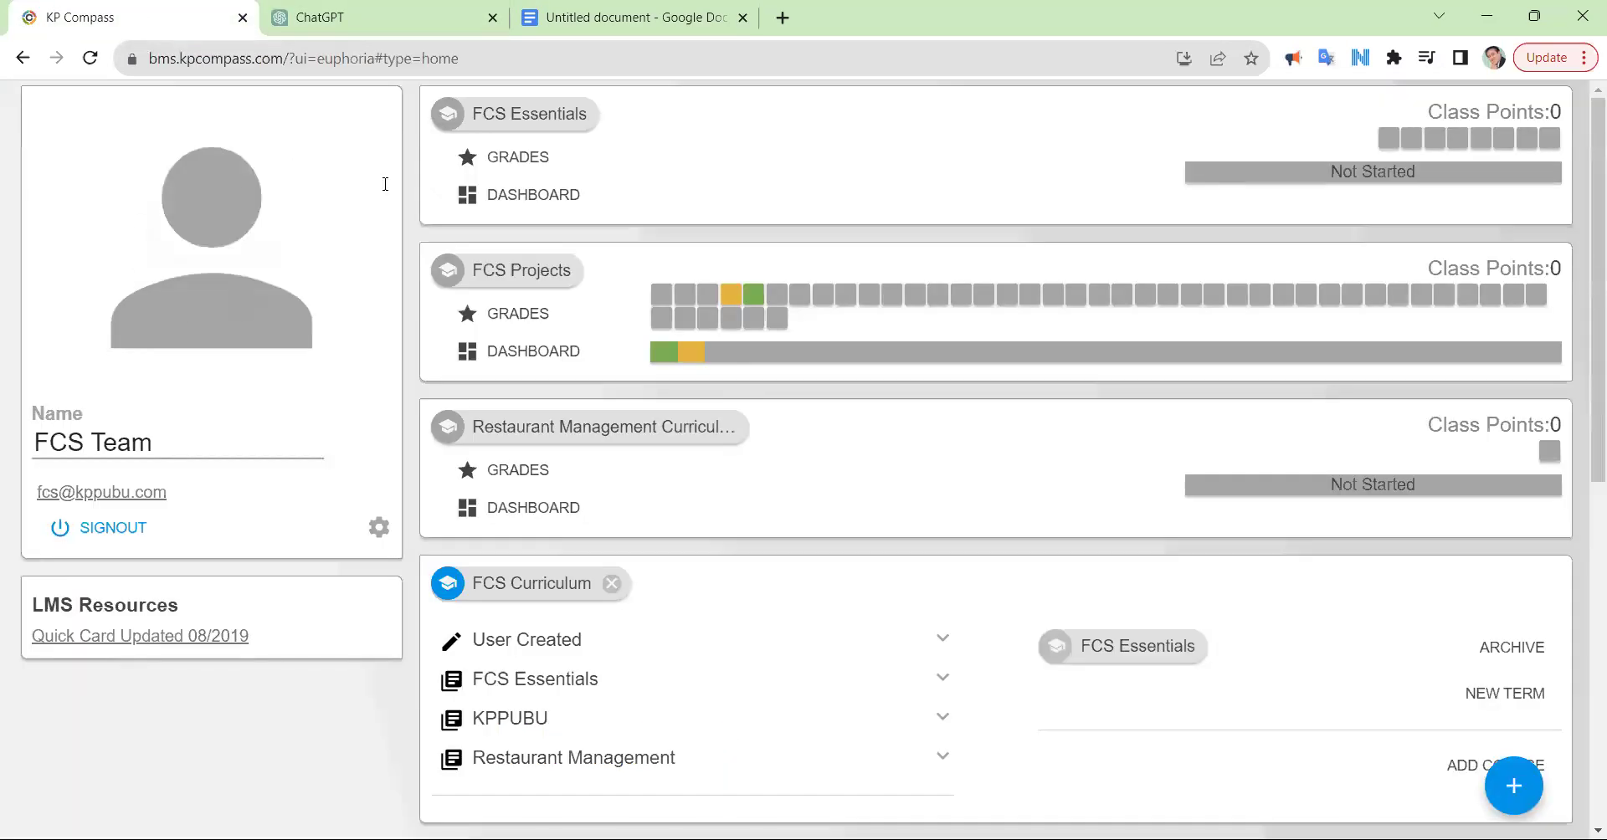
Open the Fabric Selection and Preparation lesson in FCS Essentials' Clothing unit
{"action": "left_click", "coordinate": [445, 113]}
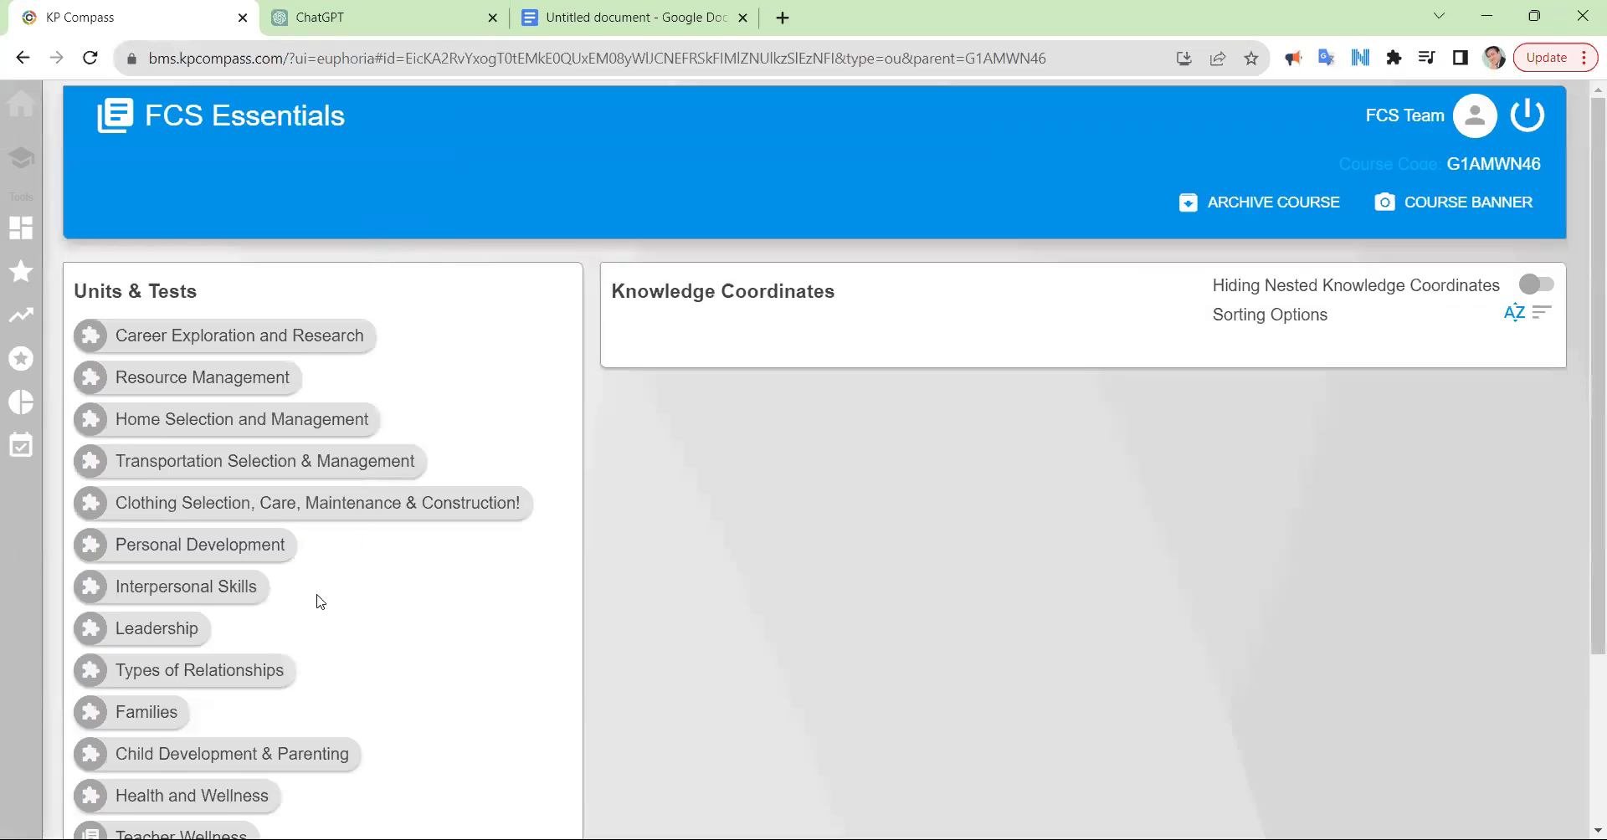
{"action": "left_click", "coordinate": [174, 503]}
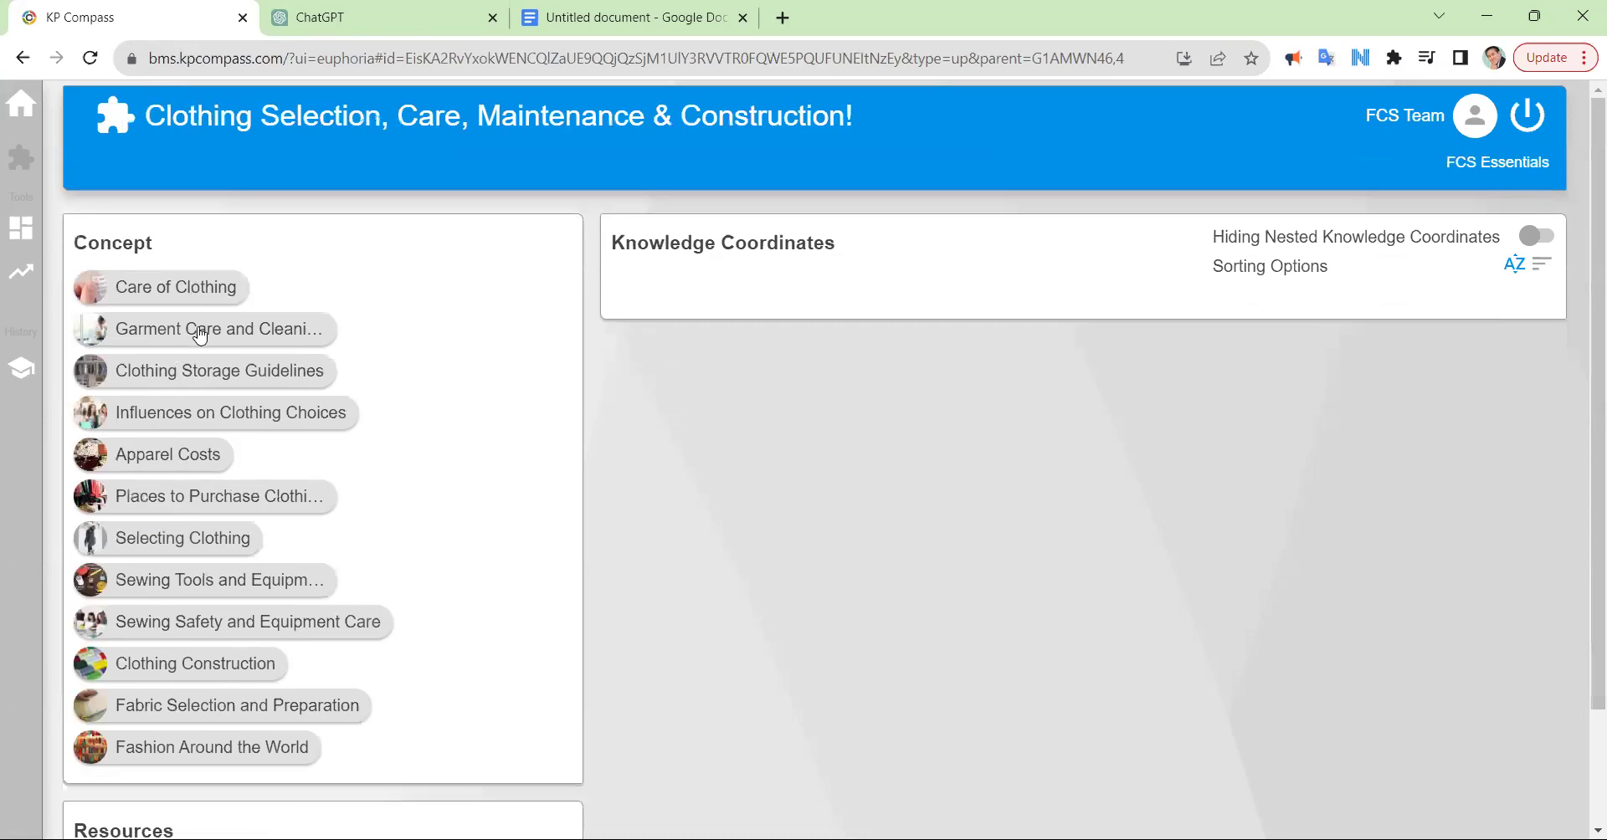
{"action": "left_click", "coordinate": [159, 725]}
Copy the lesson text and return to the ChatGPT conversation
{"action": "scroll", "coordinate": [557, 655], "scroll_direction": "down", "scroll_amount": 13}
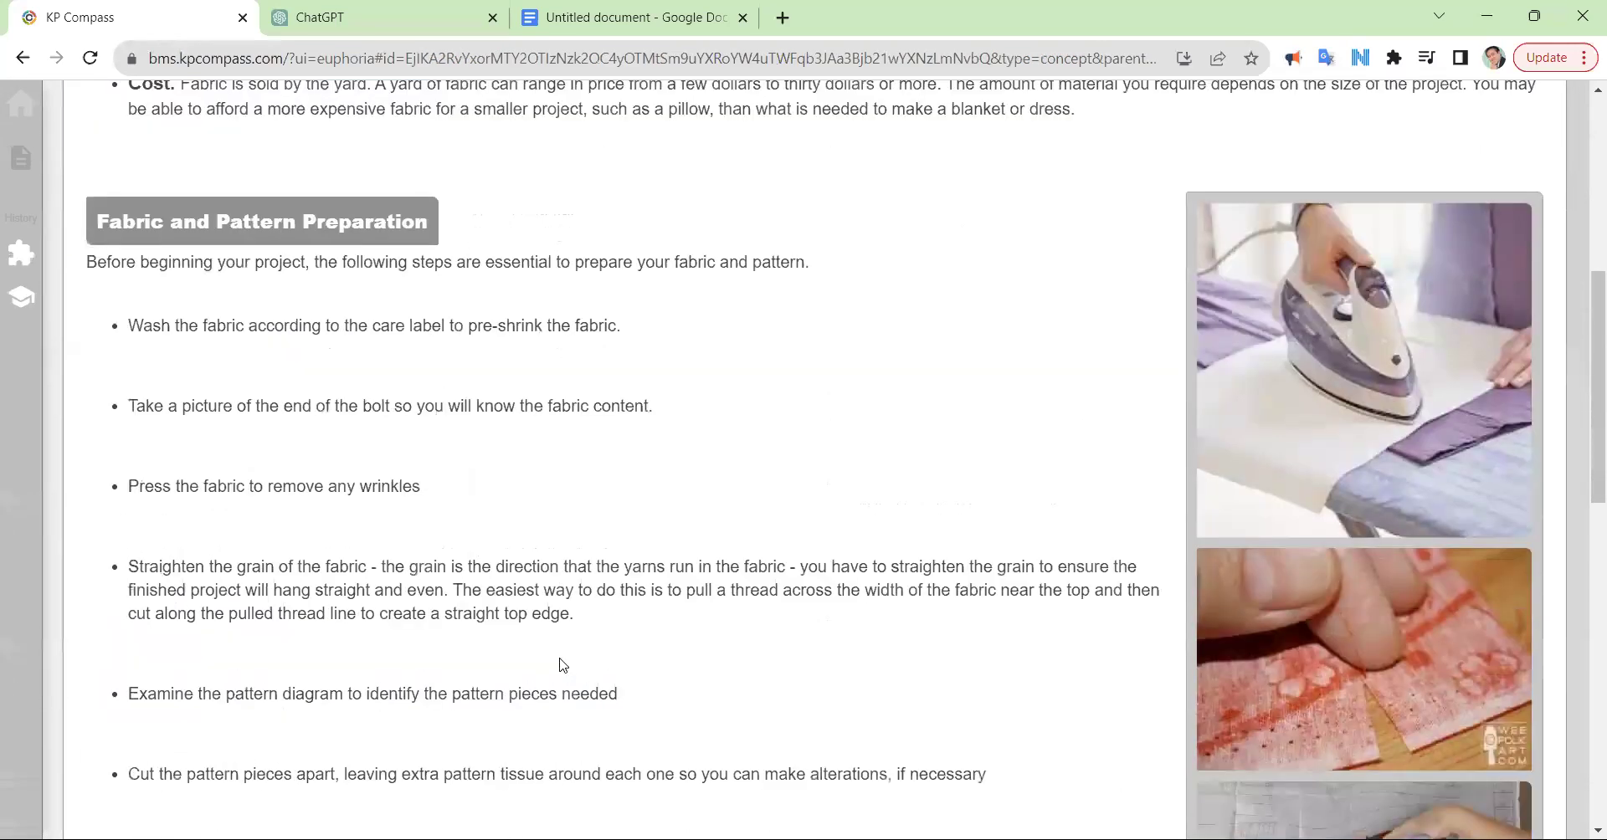
{"action": "left_click_drag", "start_coordinate": [448, 498], "coordinate": [479, 315]}
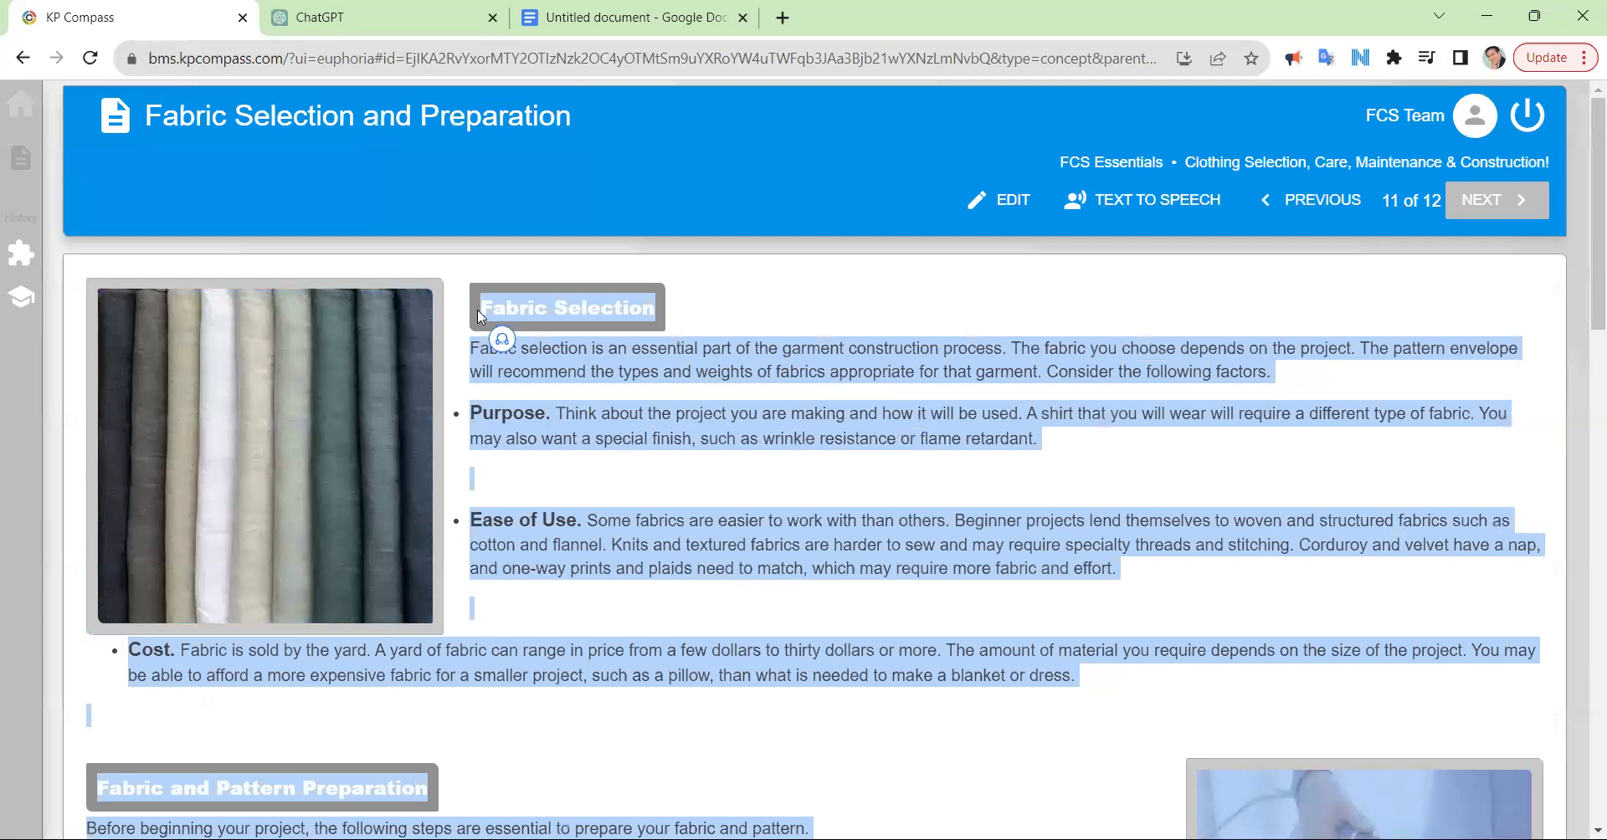
{"action": "right_click", "coordinate": [533, 298]}
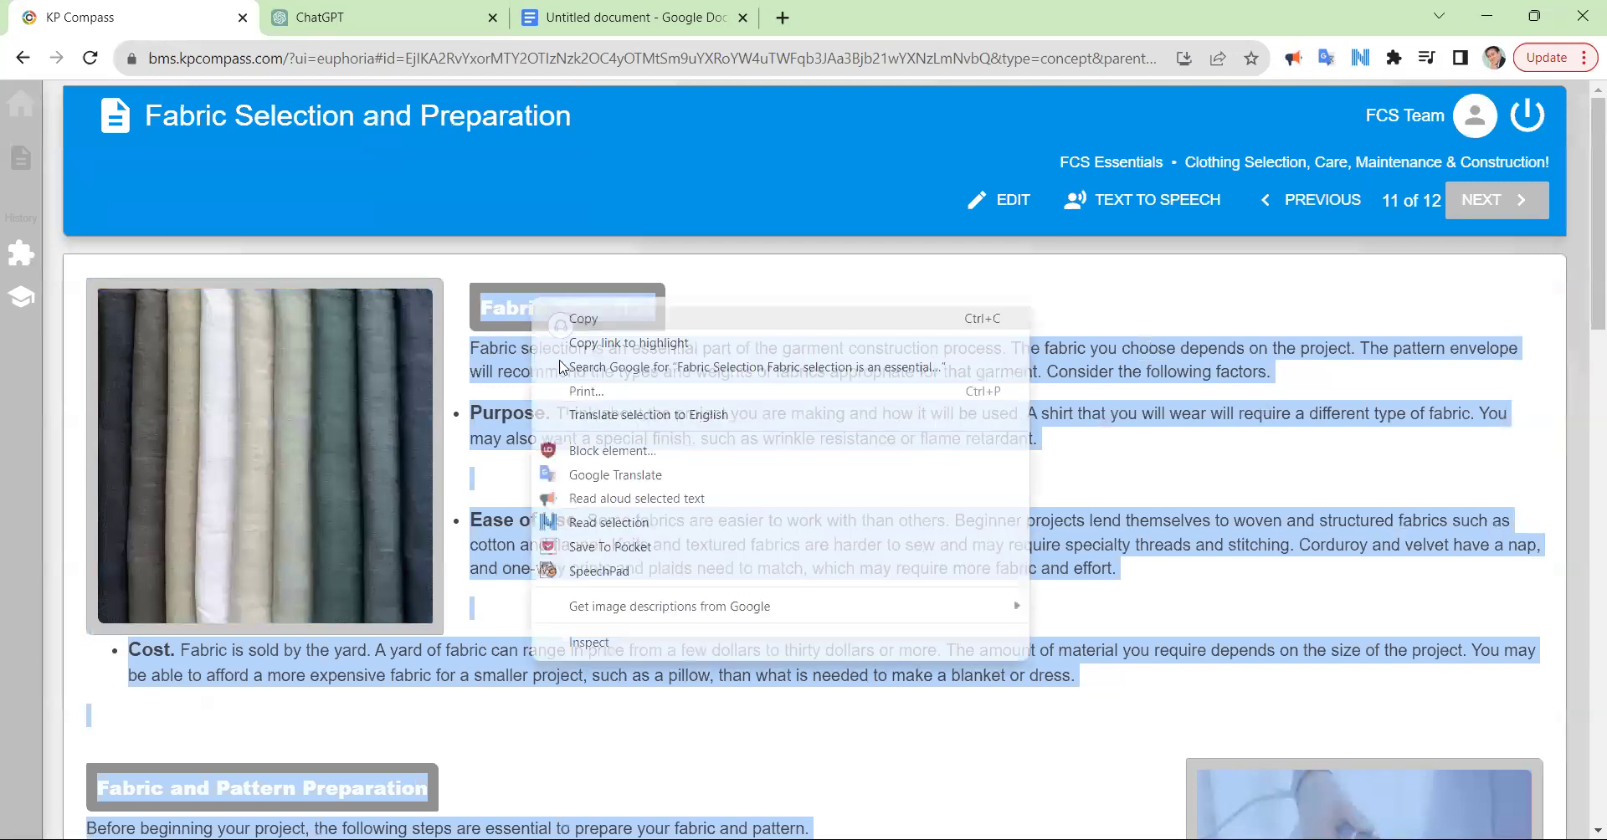
{"action": "left_click", "coordinate": [596, 318]}
{"action": "left_click", "coordinate": [460, 15]}
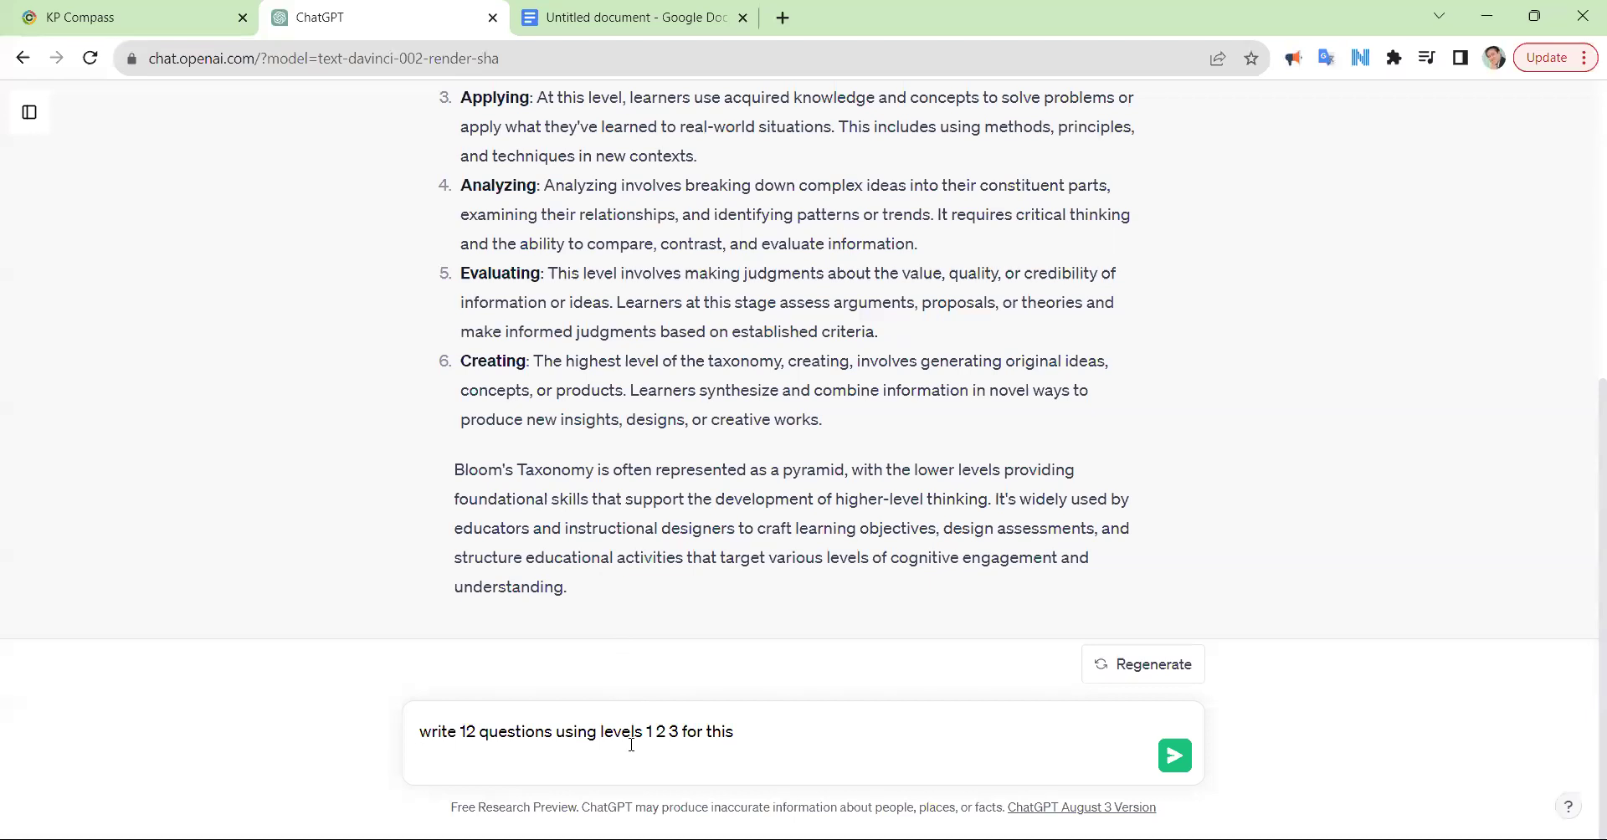
Send the pasted fabric lesson with the request and review the Remembering, Understanding, Applying questions
{"action": "key", "text": "ctrl+v"}
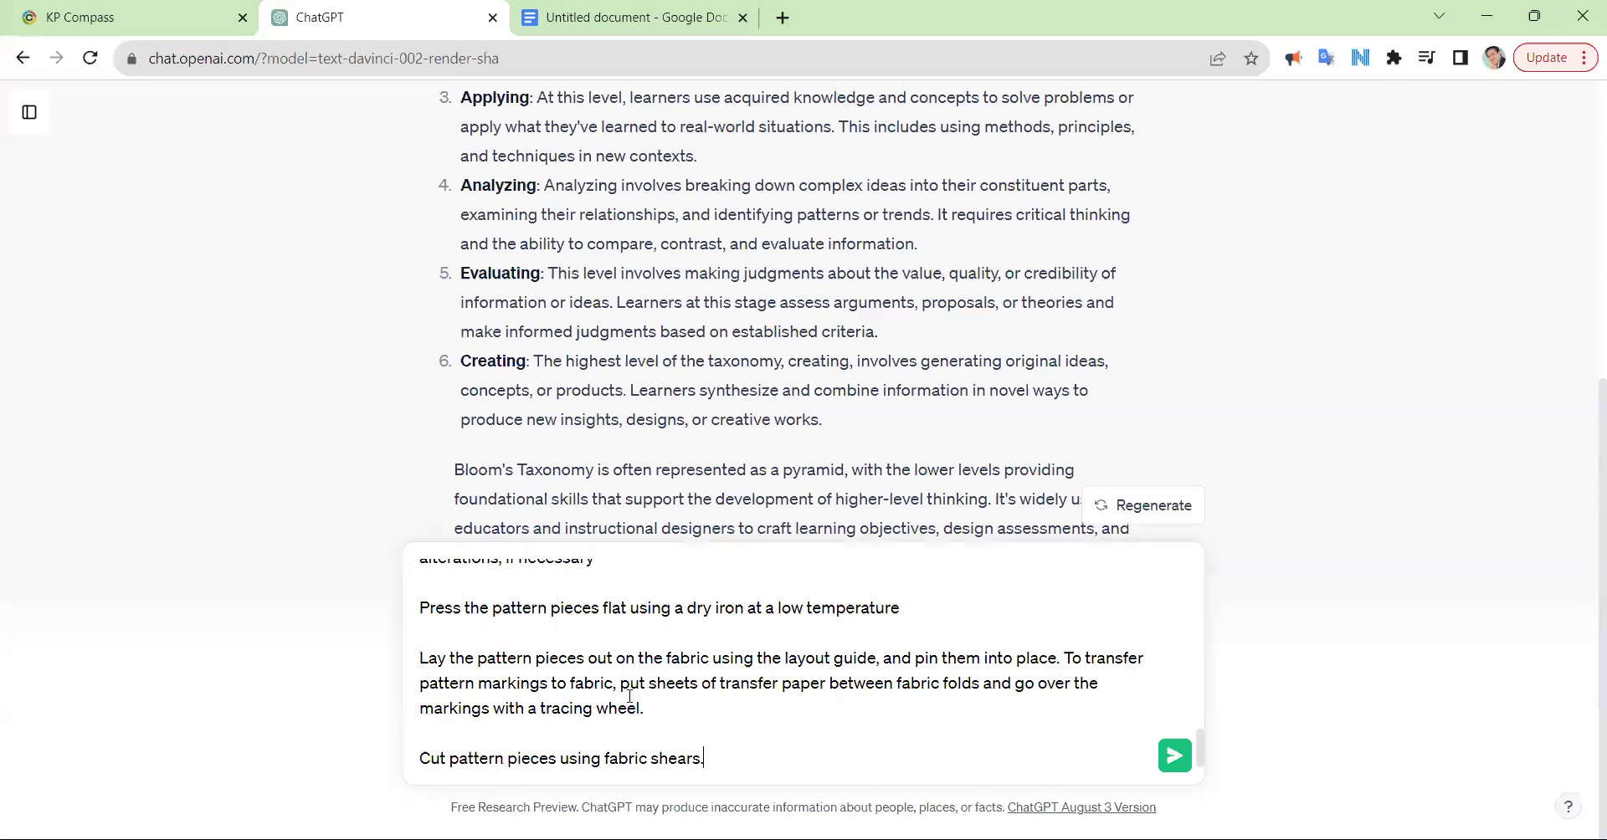
{"action": "key", "text": "Return"}
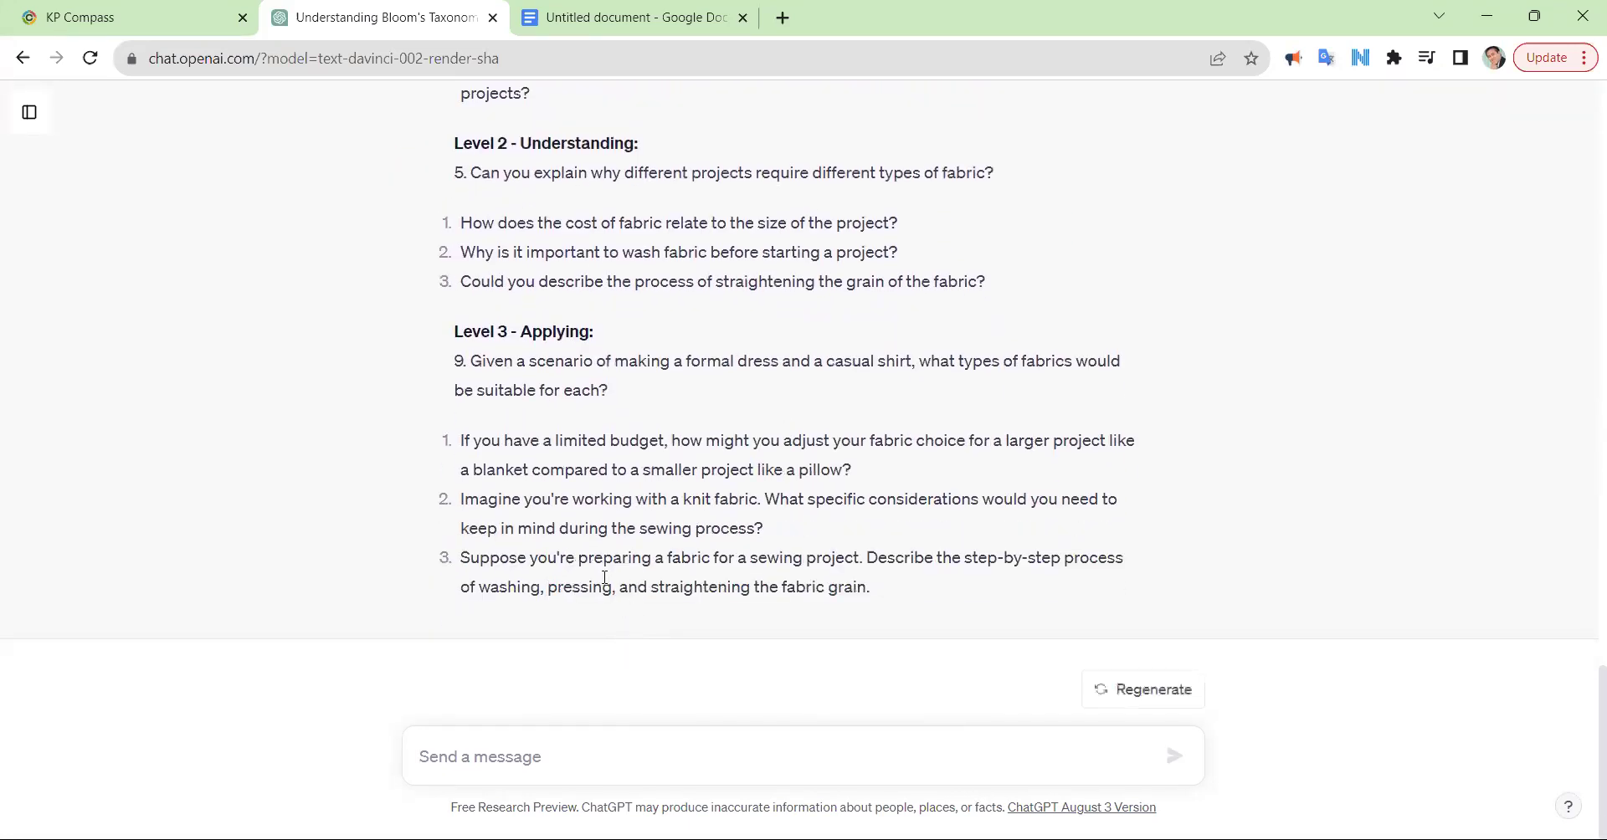
{"action": "scroll", "coordinate": [604, 577], "scroll_direction": "up", "scroll_amount": 4}
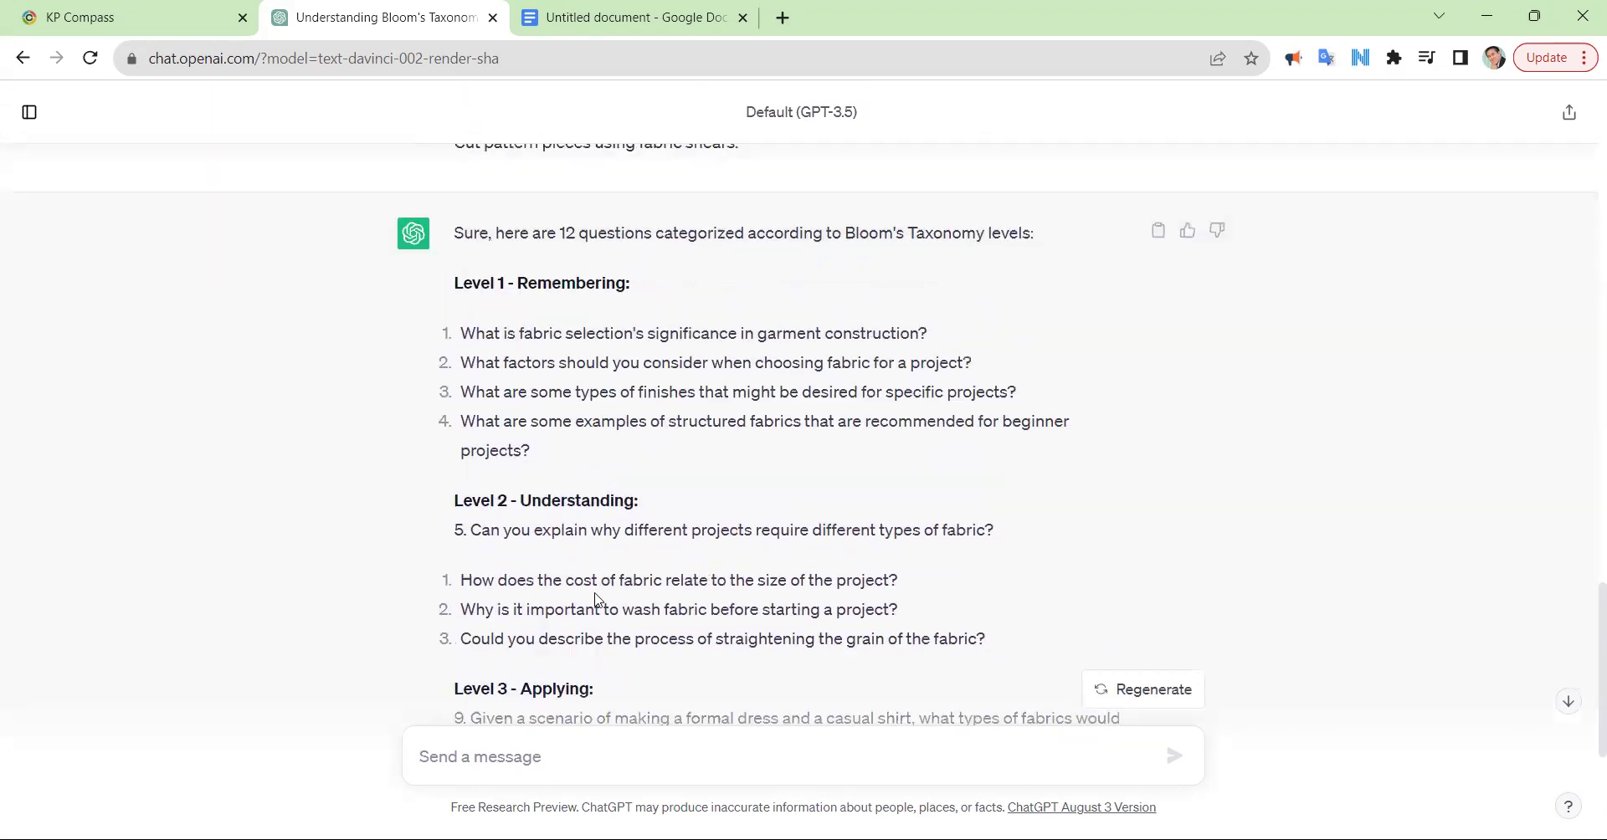
{"action": "scroll", "coordinate": [597, 599], "scroll_direction": "up", "scroll_amount": 1}
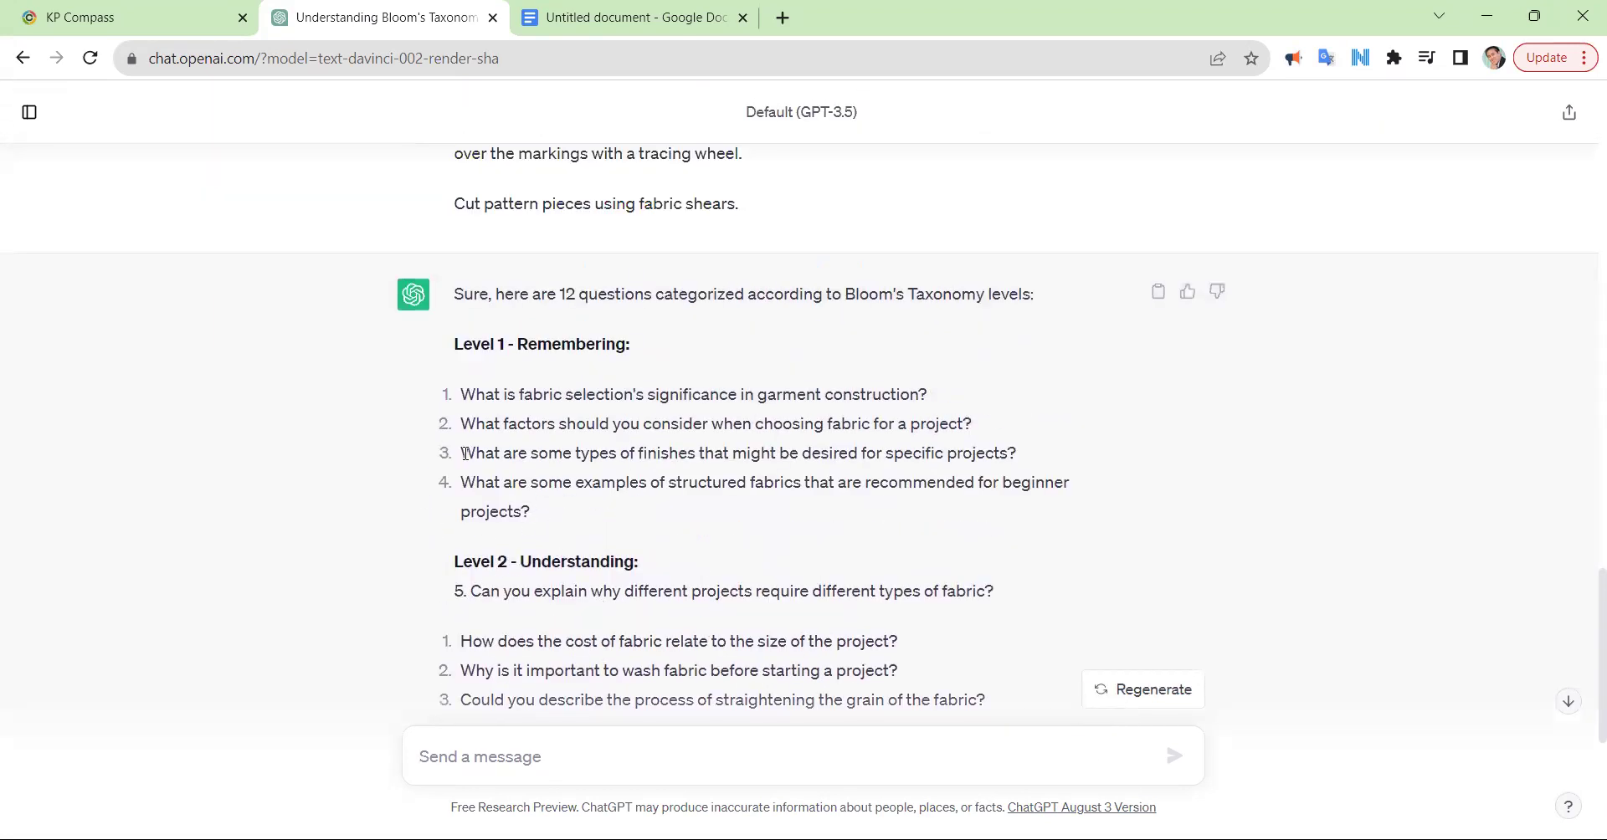
{"action": "scroll", "coordinate": [503, 510], "scroll_direction": "down", "scroll_amount": 2}
{"action": "scroll", "coordinate": [510, 528], "scroll_direction": "down", "scroll_amount": 2}
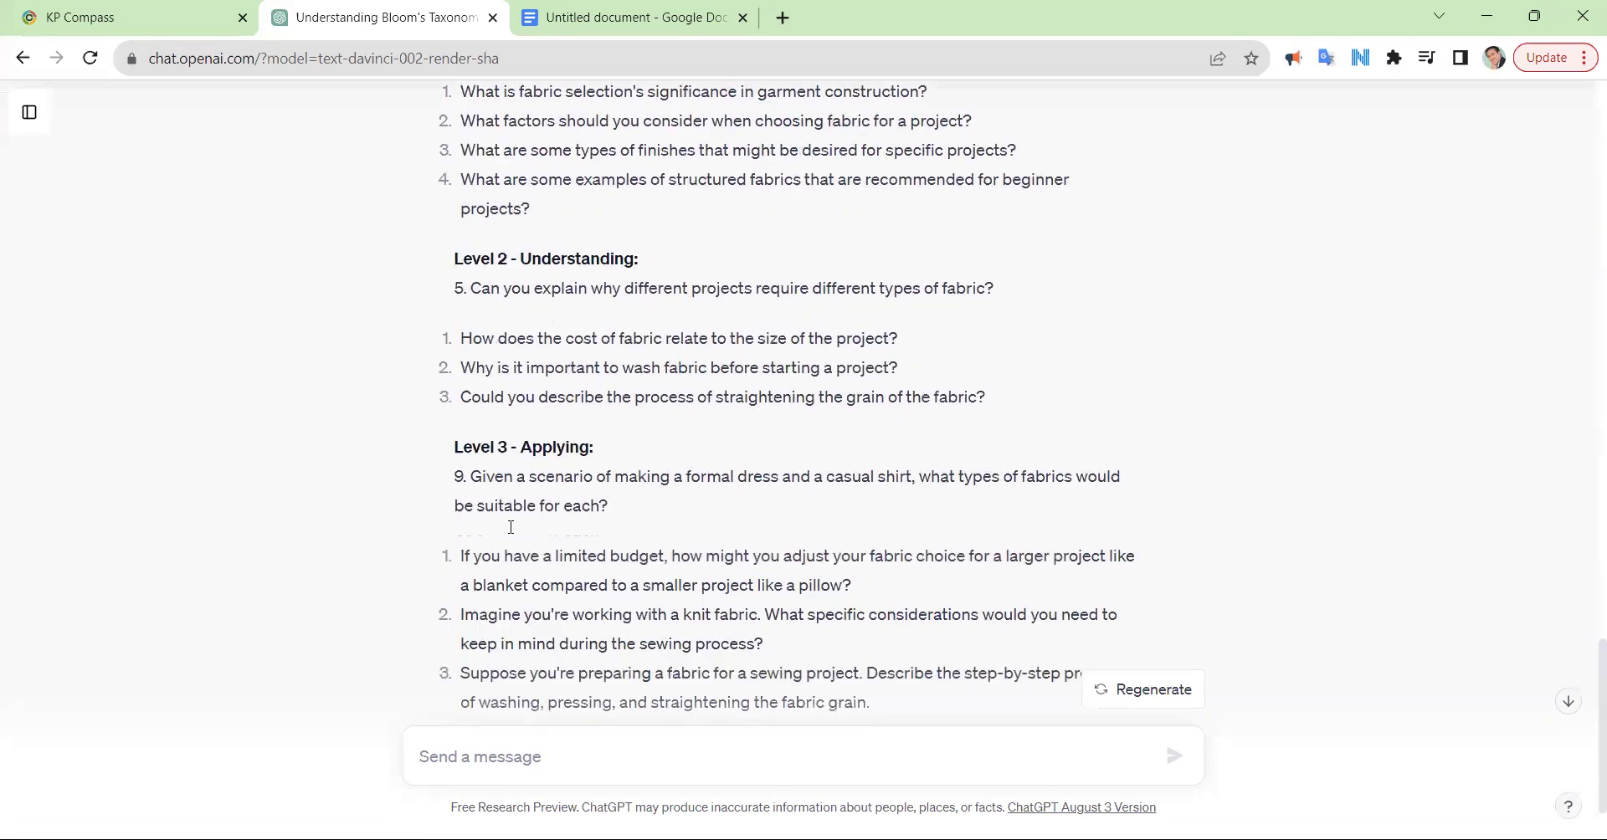
{"action": "scroll", "coordinate": [512, 530], "scroll_direction": "up", "scroll_amount": 4}
{"action": "scroll", "coordinate": [512, 532], "scroll_direction": "down", "scroll_amount": 3}
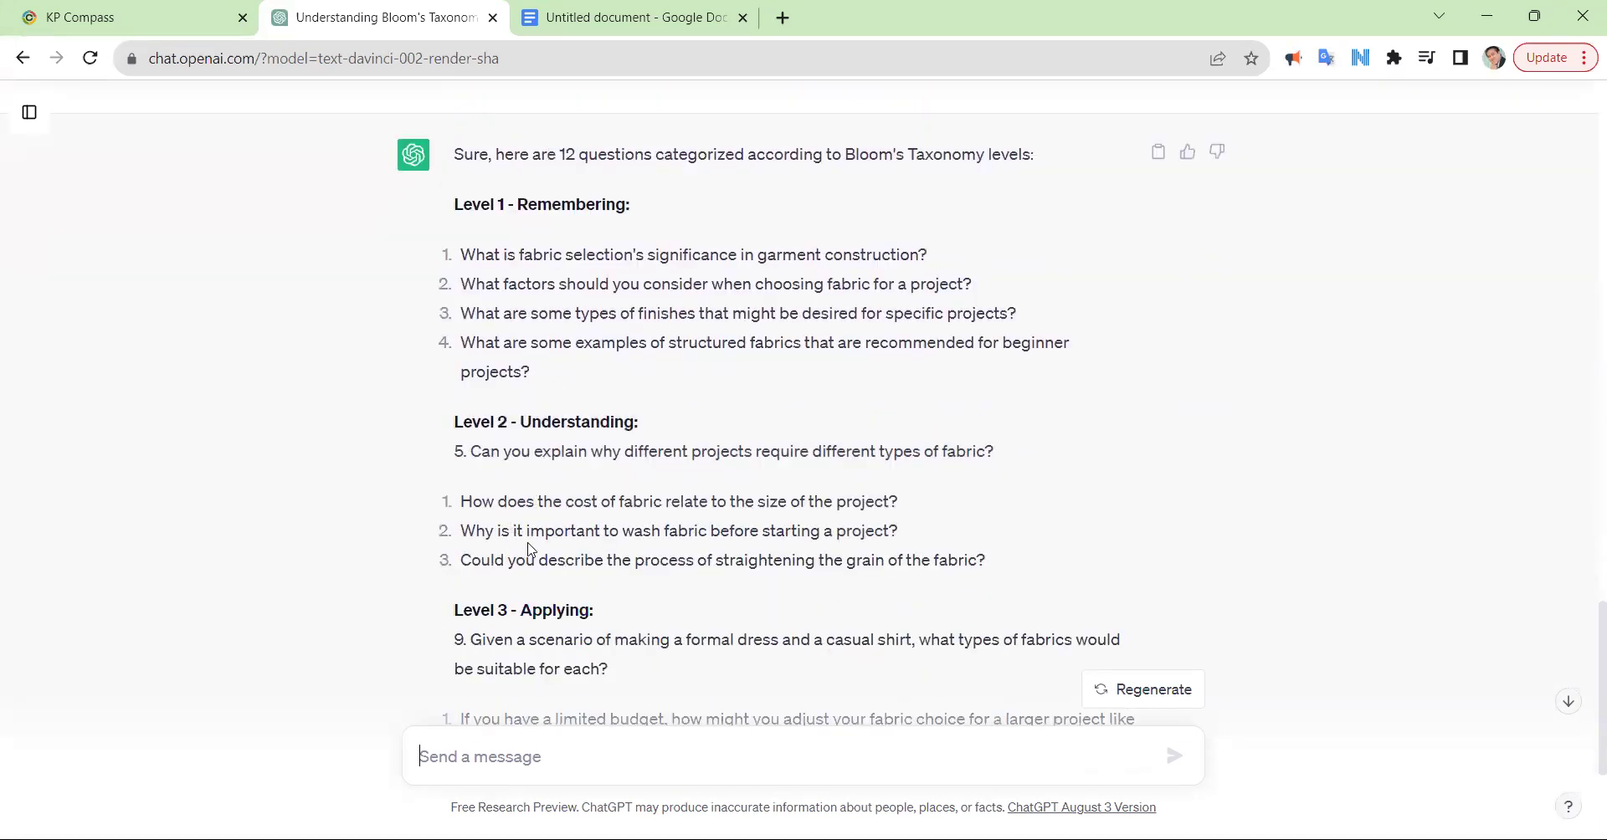
{"action": "scroll", "coordinate": [529, 550], "scroll_direction": "down", "scroll_amount": 5}
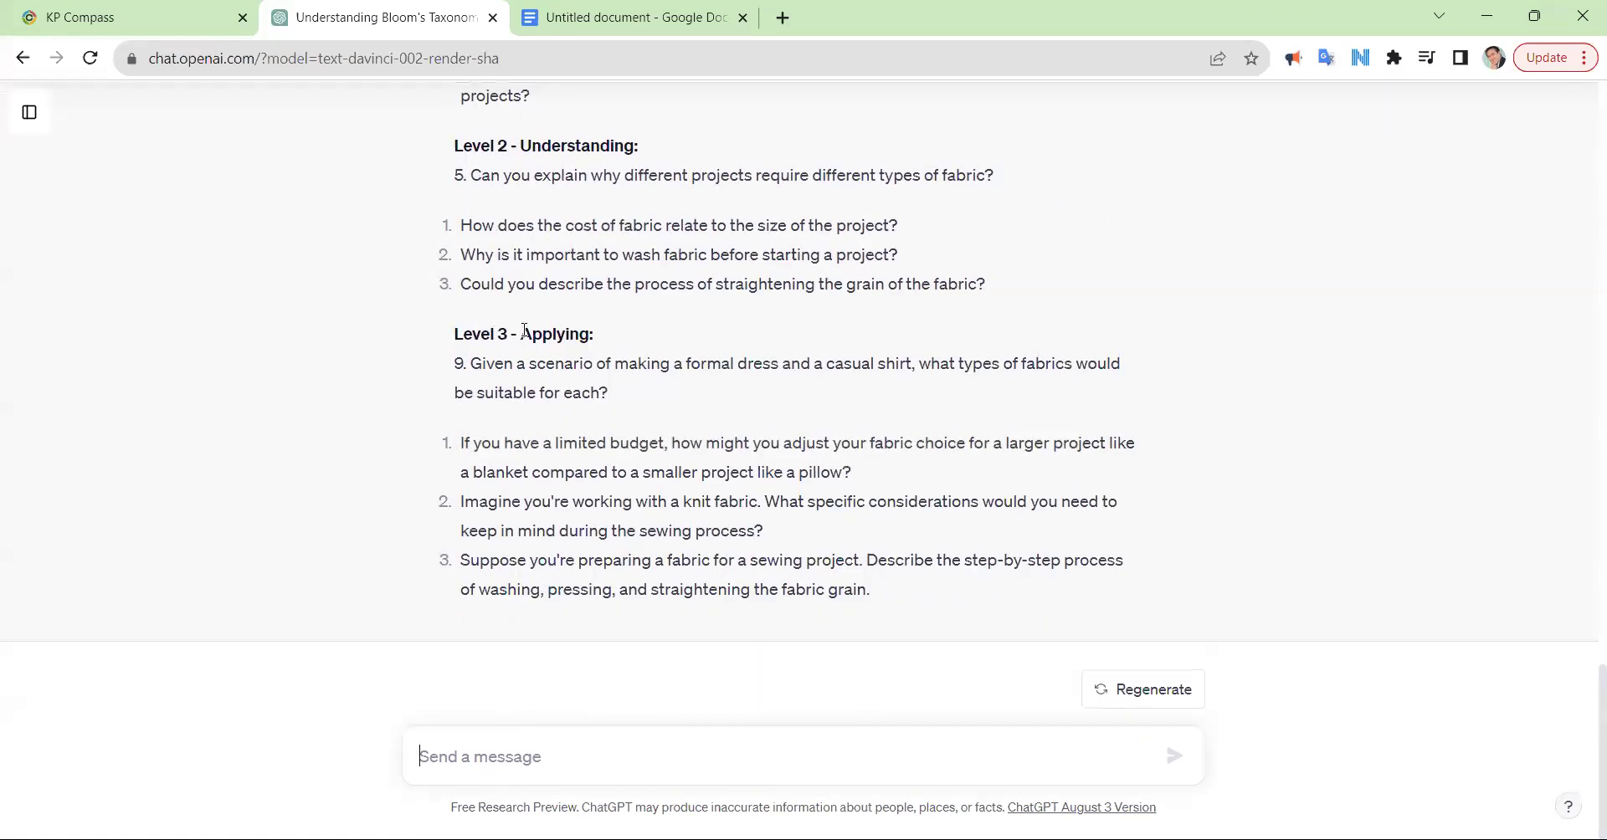
{"action": "scroll", "coordinate": [523, 328], "scroll_direction": "up", "scroll_amount": 5}
{"action": "scroll", "coordinate": [554, 494], "scroll_direction": "down", "scroll_amount": 5}
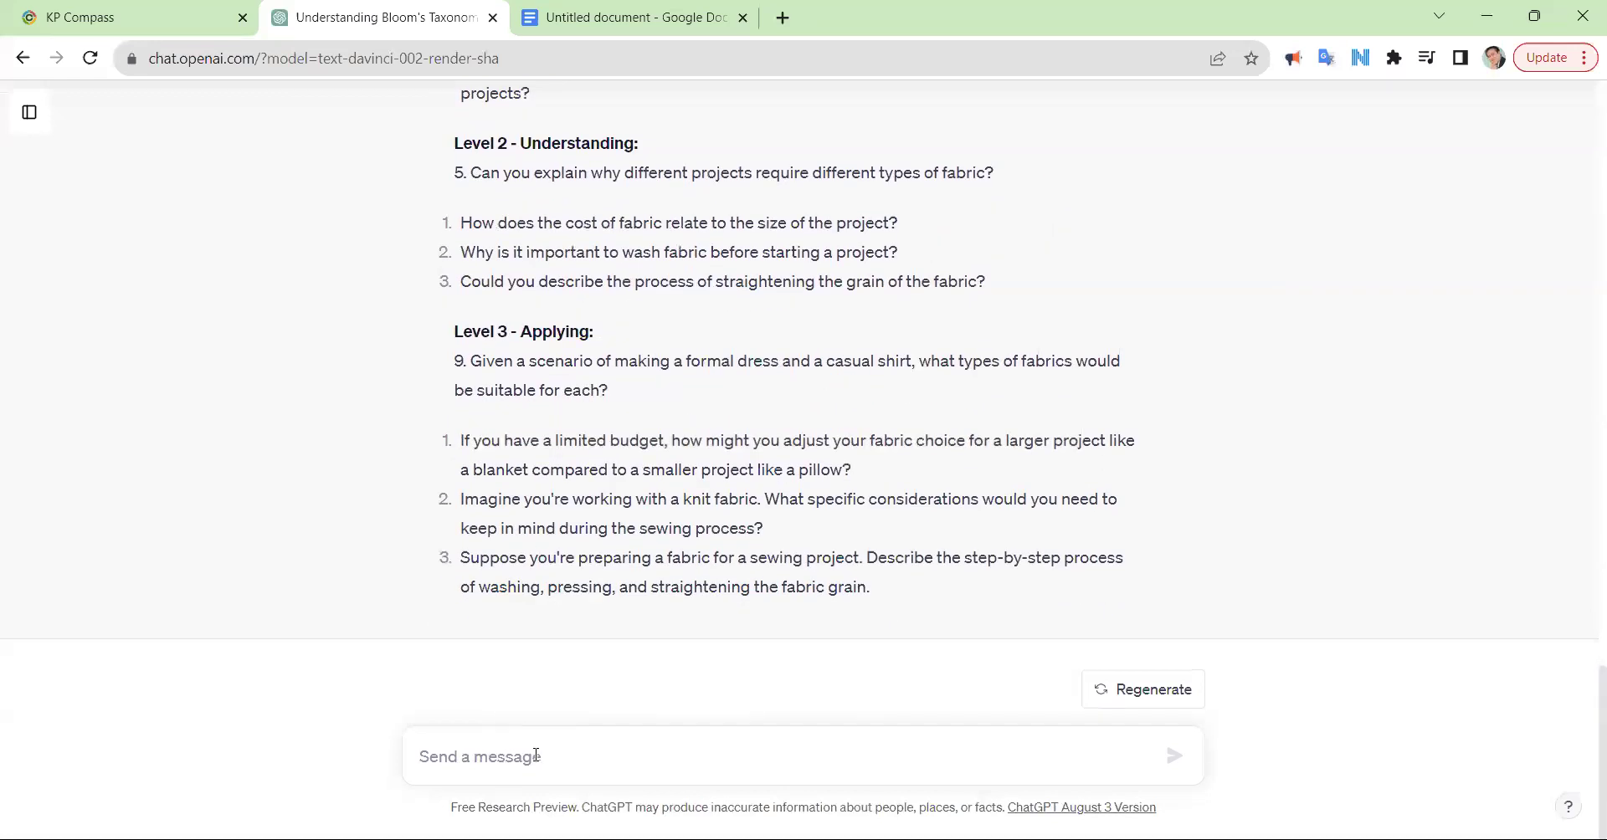
Request 'convert this to multiple choice with answers', discarding a half-typed 'contin' follow-up
{"action": "type", "text": "convert this"}
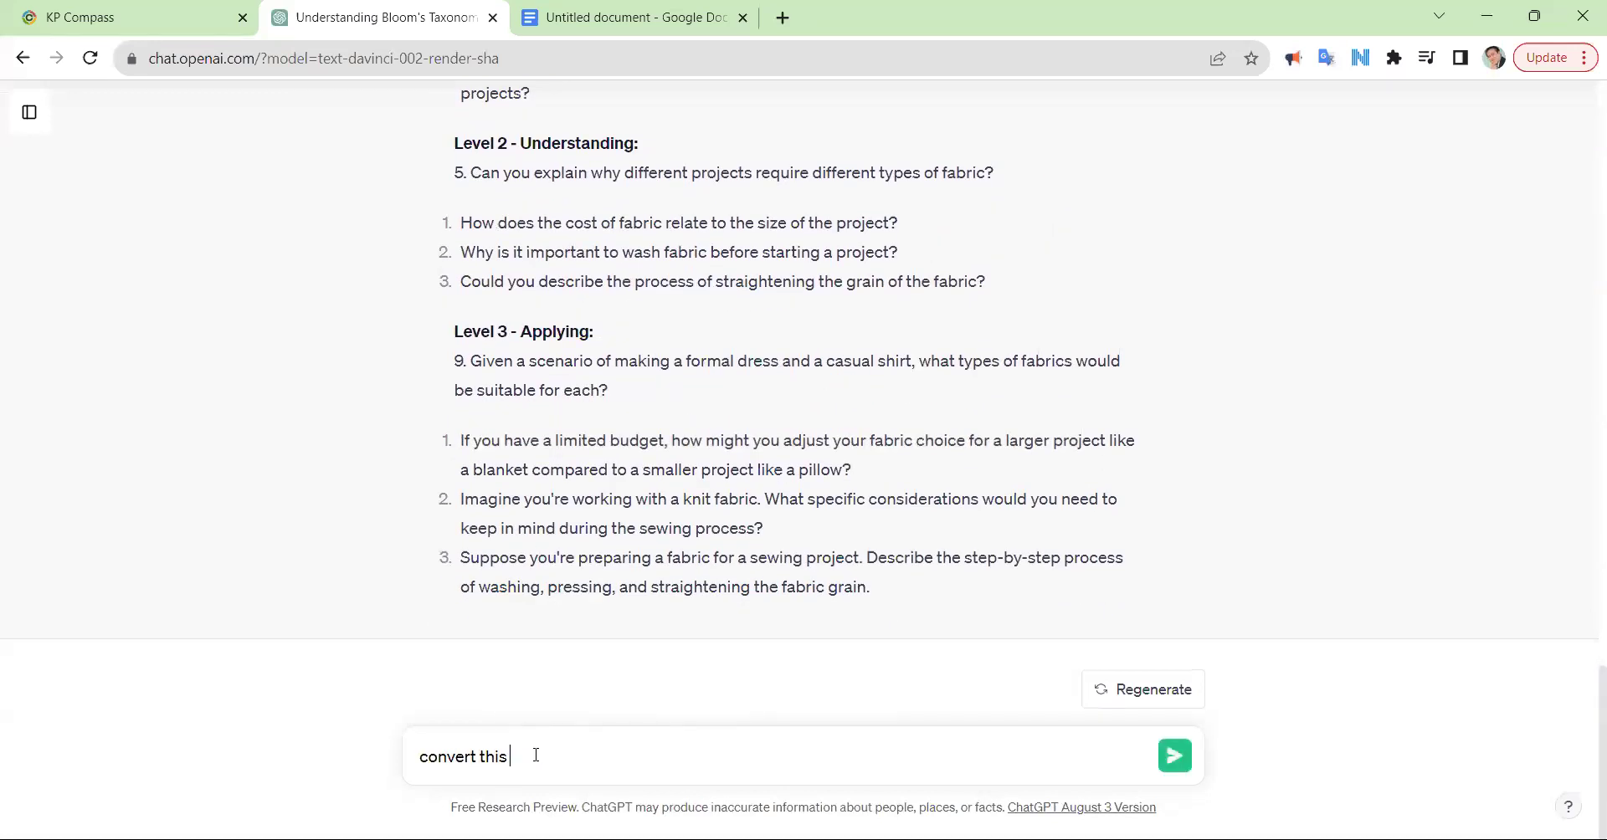
{"action": "type", "text": " to multiple choice with ans"}
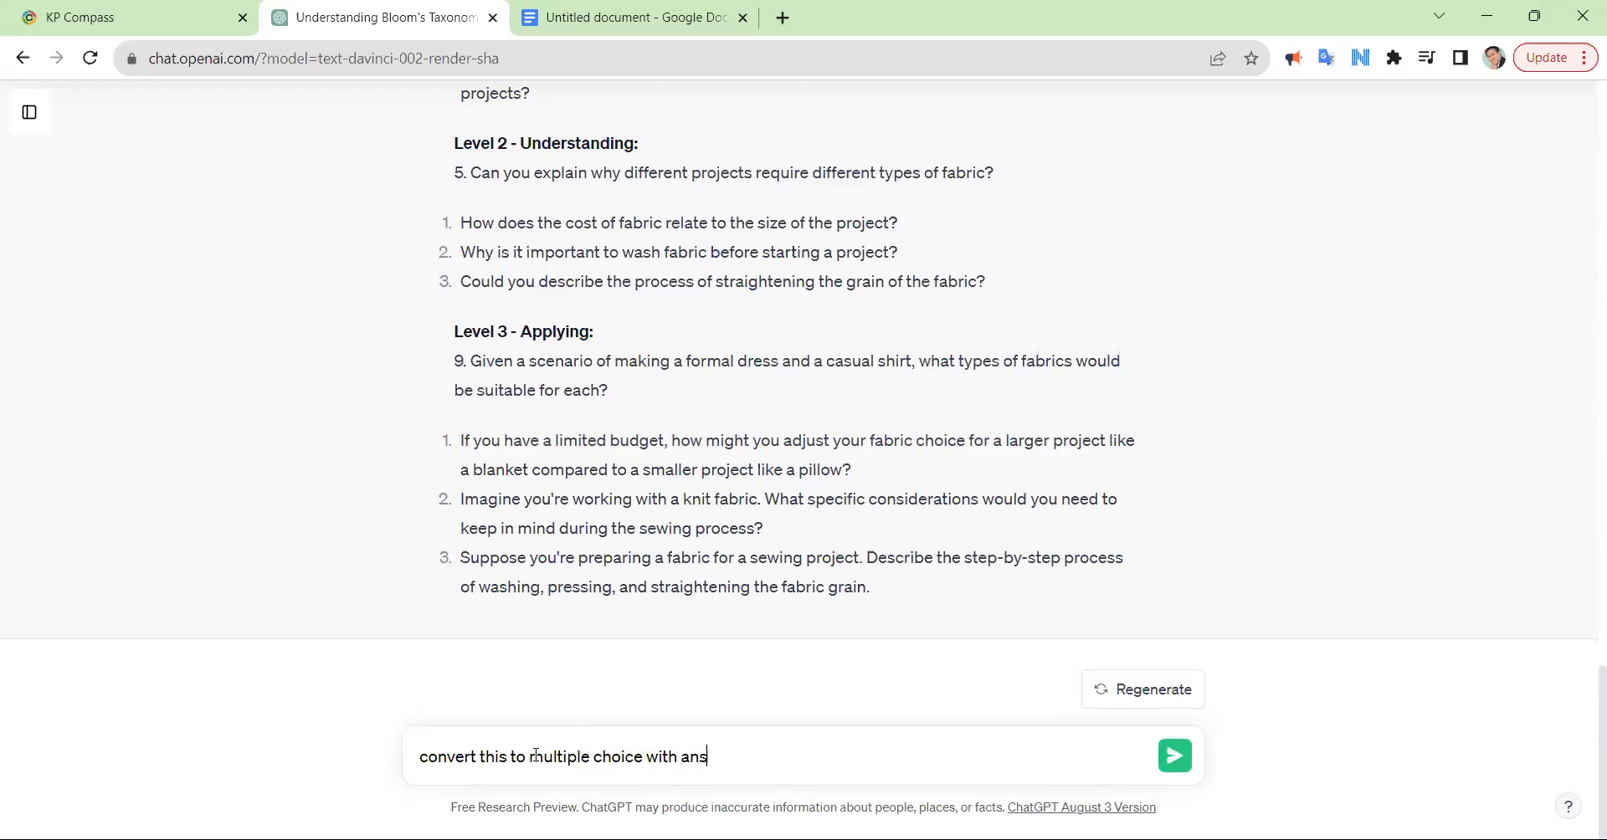
{"action": "type", "text": "wers"}
{"action": "key", "text": "Return"}
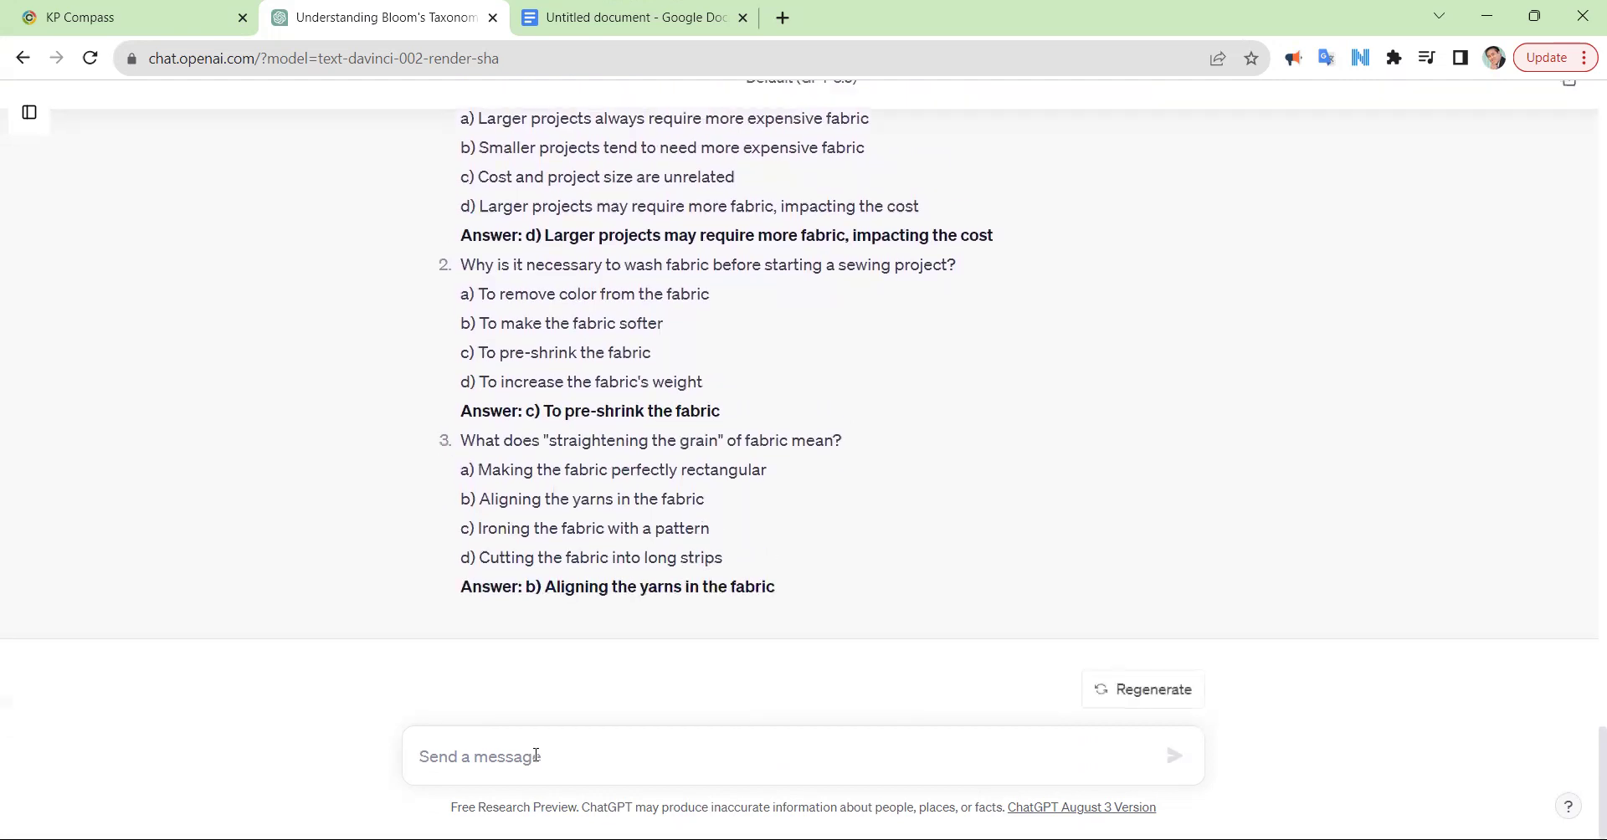
{"action": "left_click", "coordinate": [618, 755]}
{"action": "type", "text": "contin"}
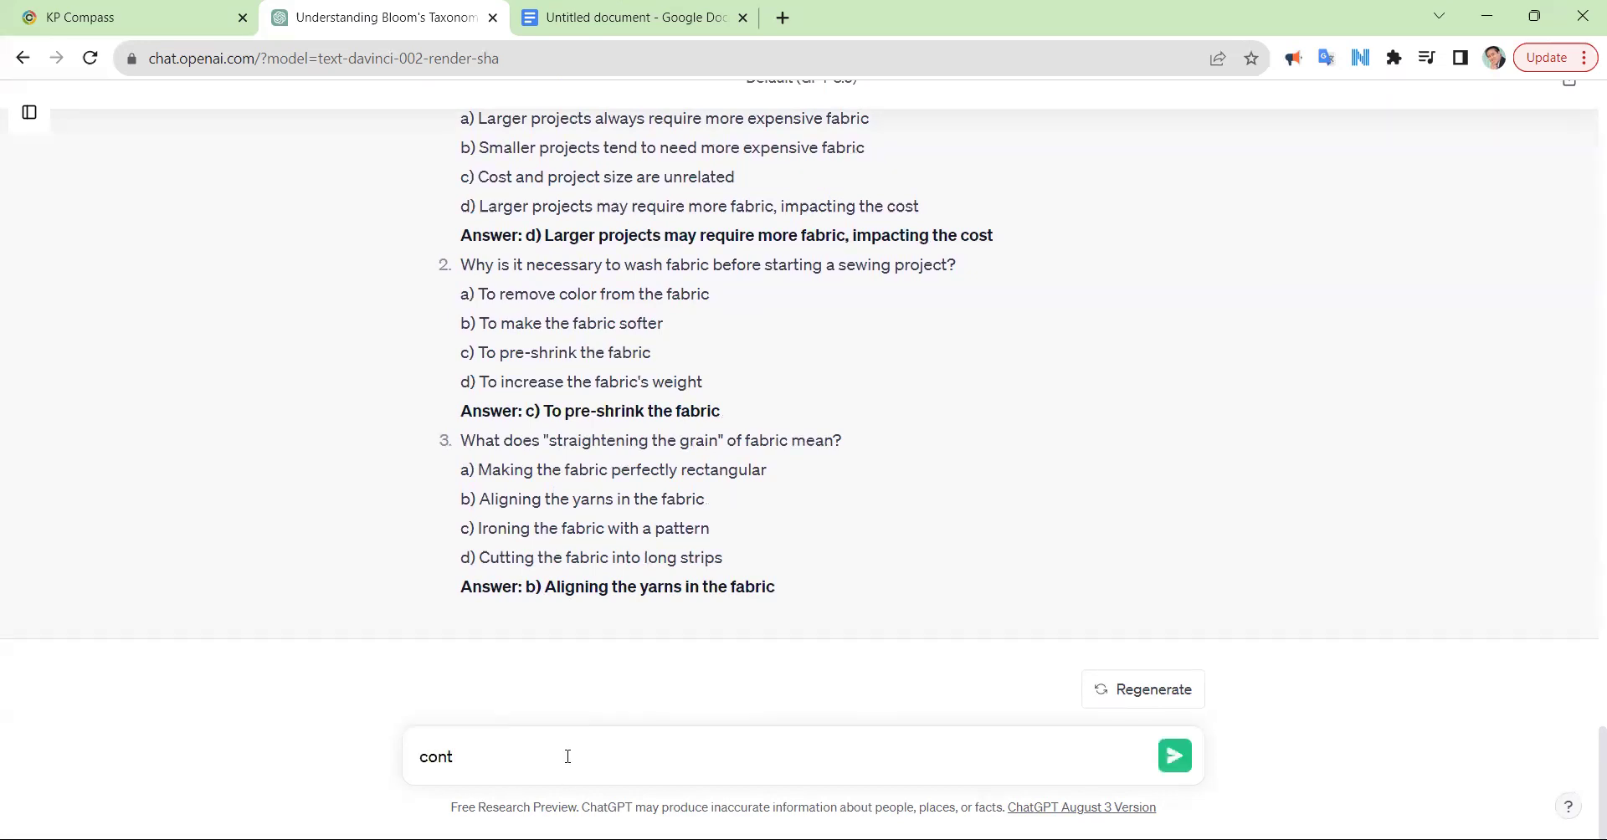
{"action": "key", "text": "BackSpace"}
{"action": "key", "text": "BackSpace"}
{"action": "key", "text": "BackSpace"}
{"action": "key", "text": "BackSpace"}
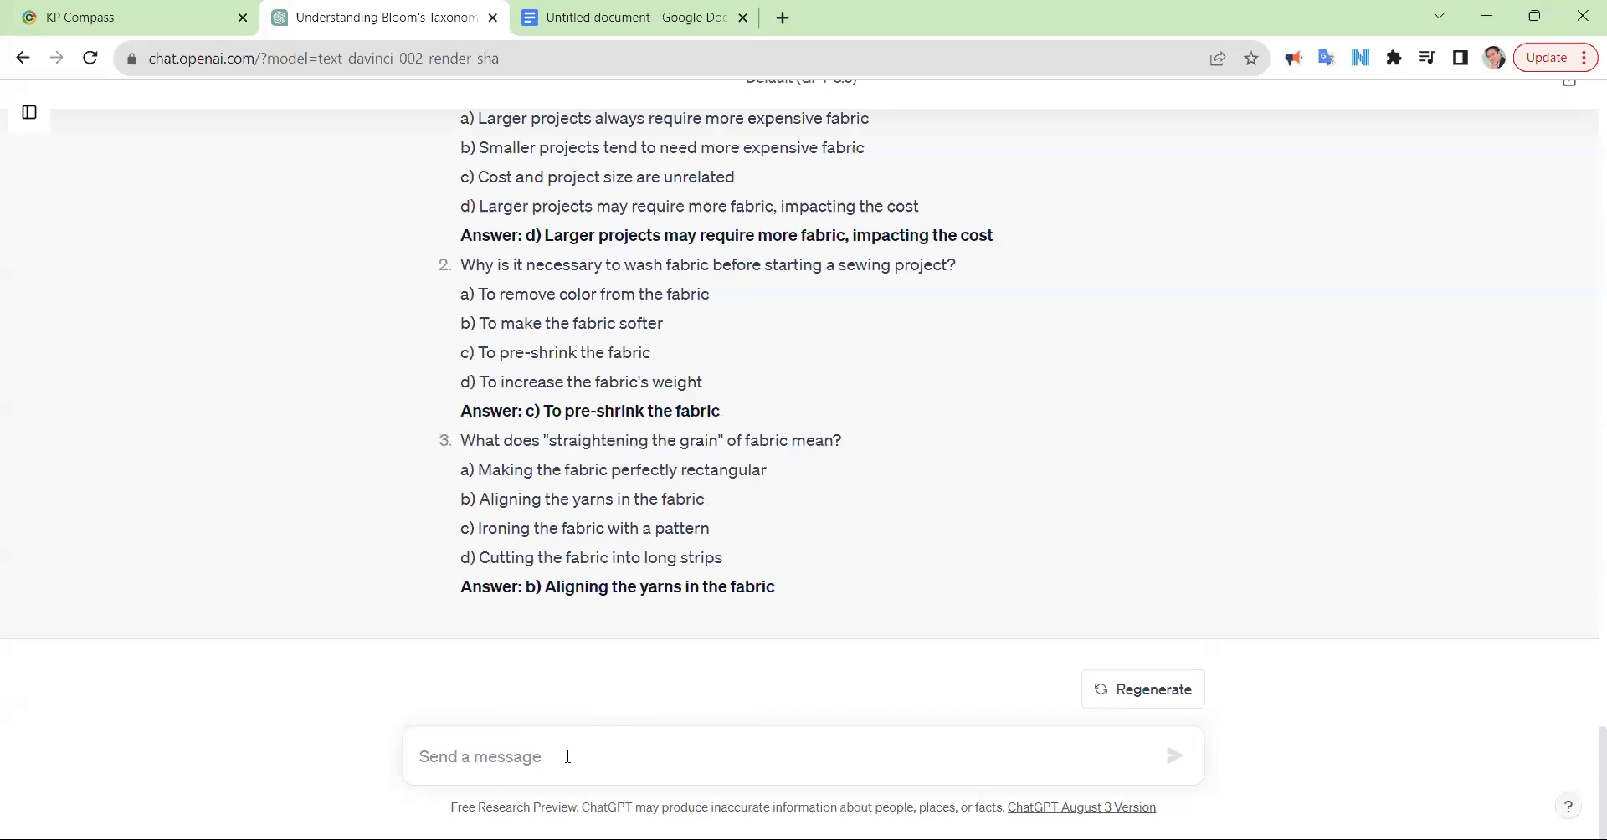
{"action": "scroll", "coordinate": [613, 621], "scroll_direction": "up", "scroll_amount": 5}
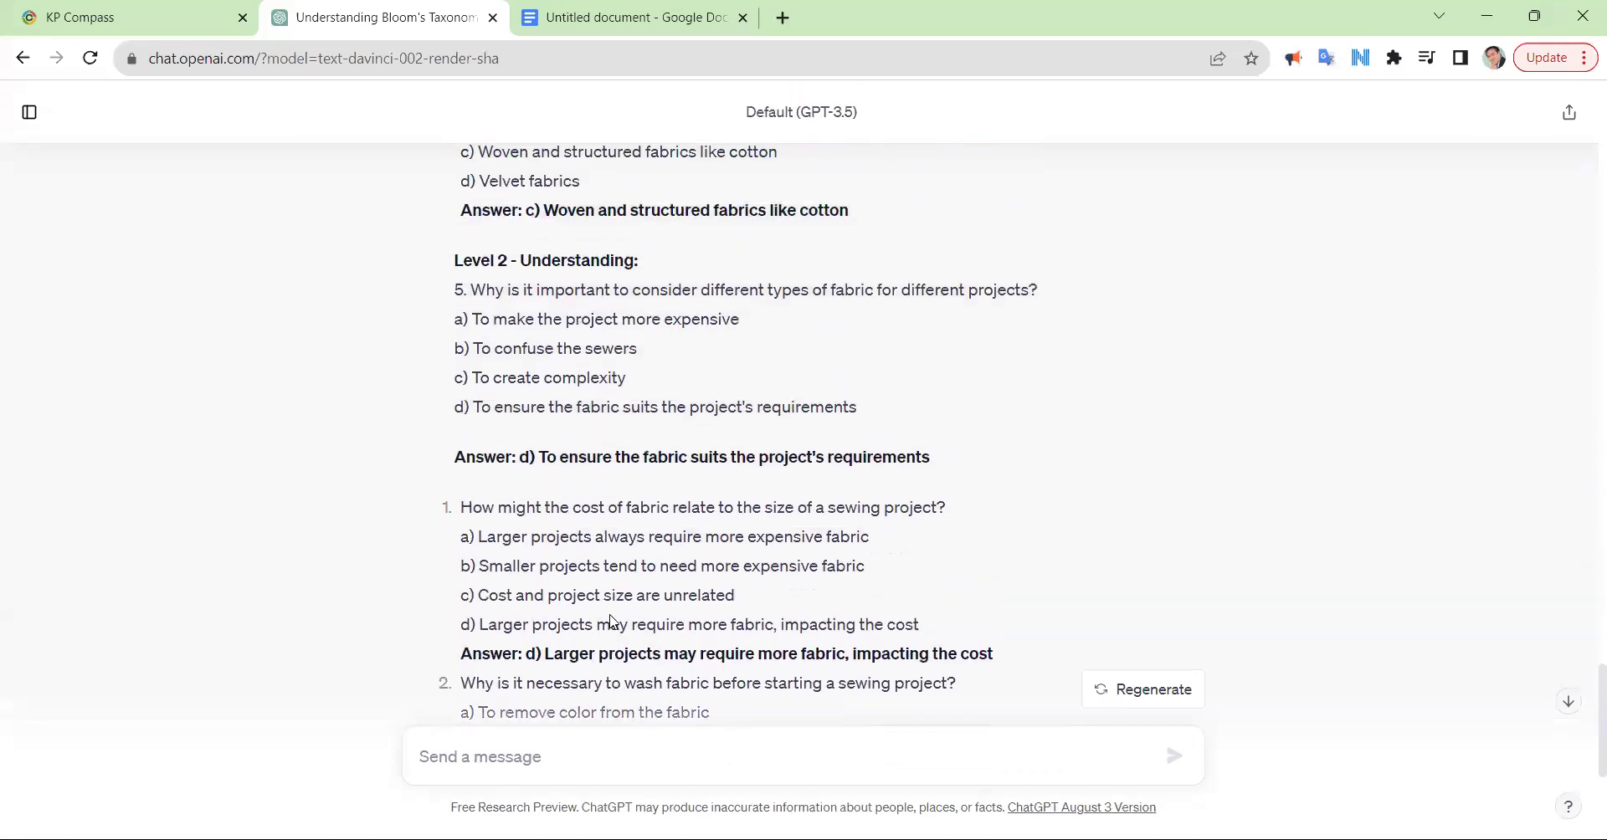
{"action": "scroll", "coordinate": [610, 621], "scroll_direction": "down", "scroll_amount": 5}
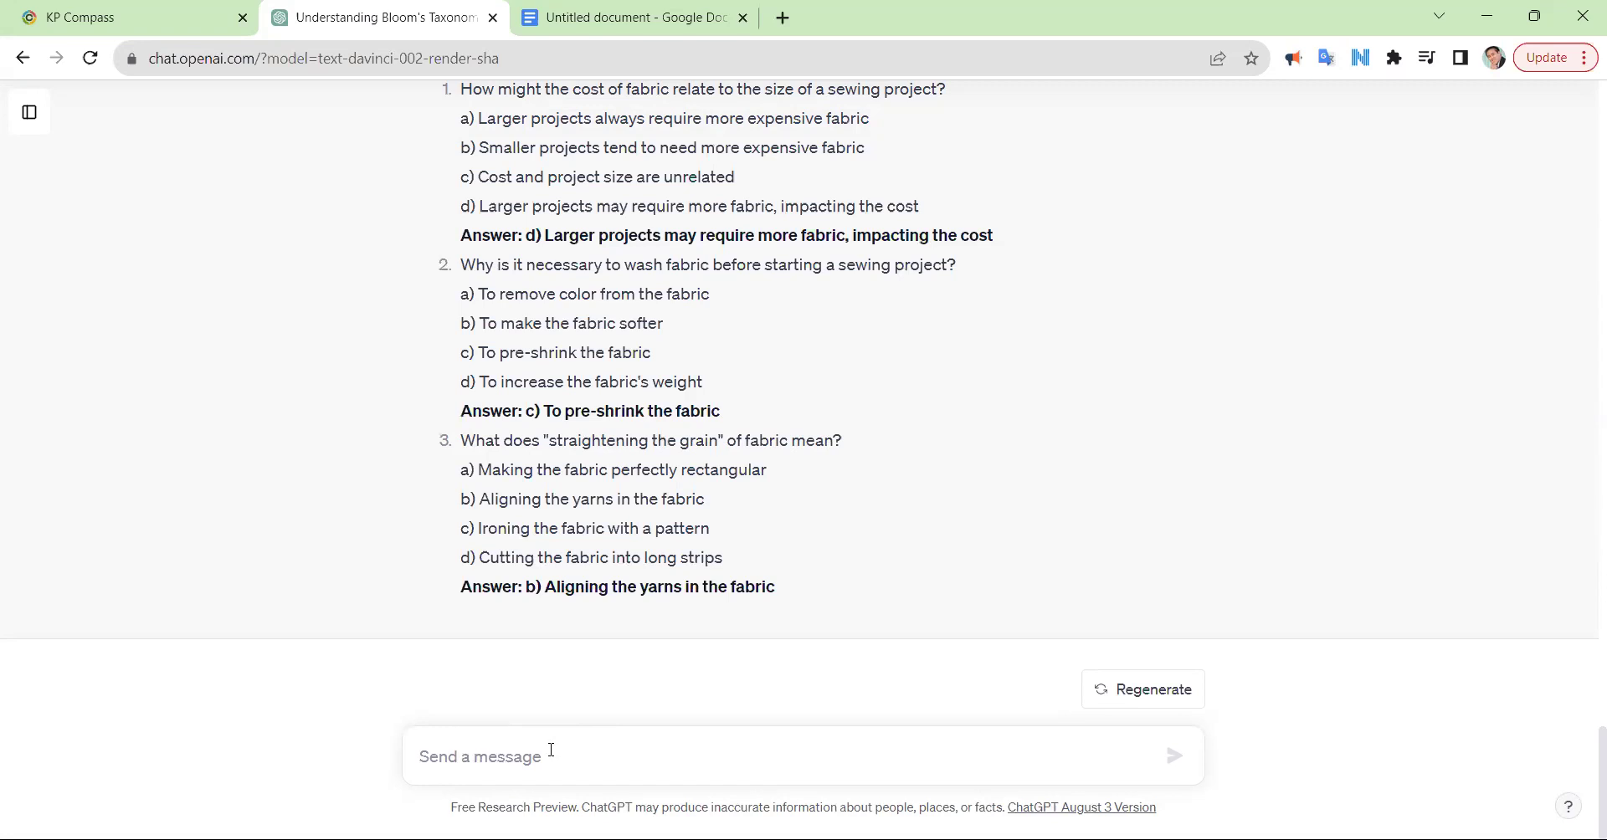
Send 'convert this to true false' and review the true/false statements with answers
{"action": "type", "text": "conver"}
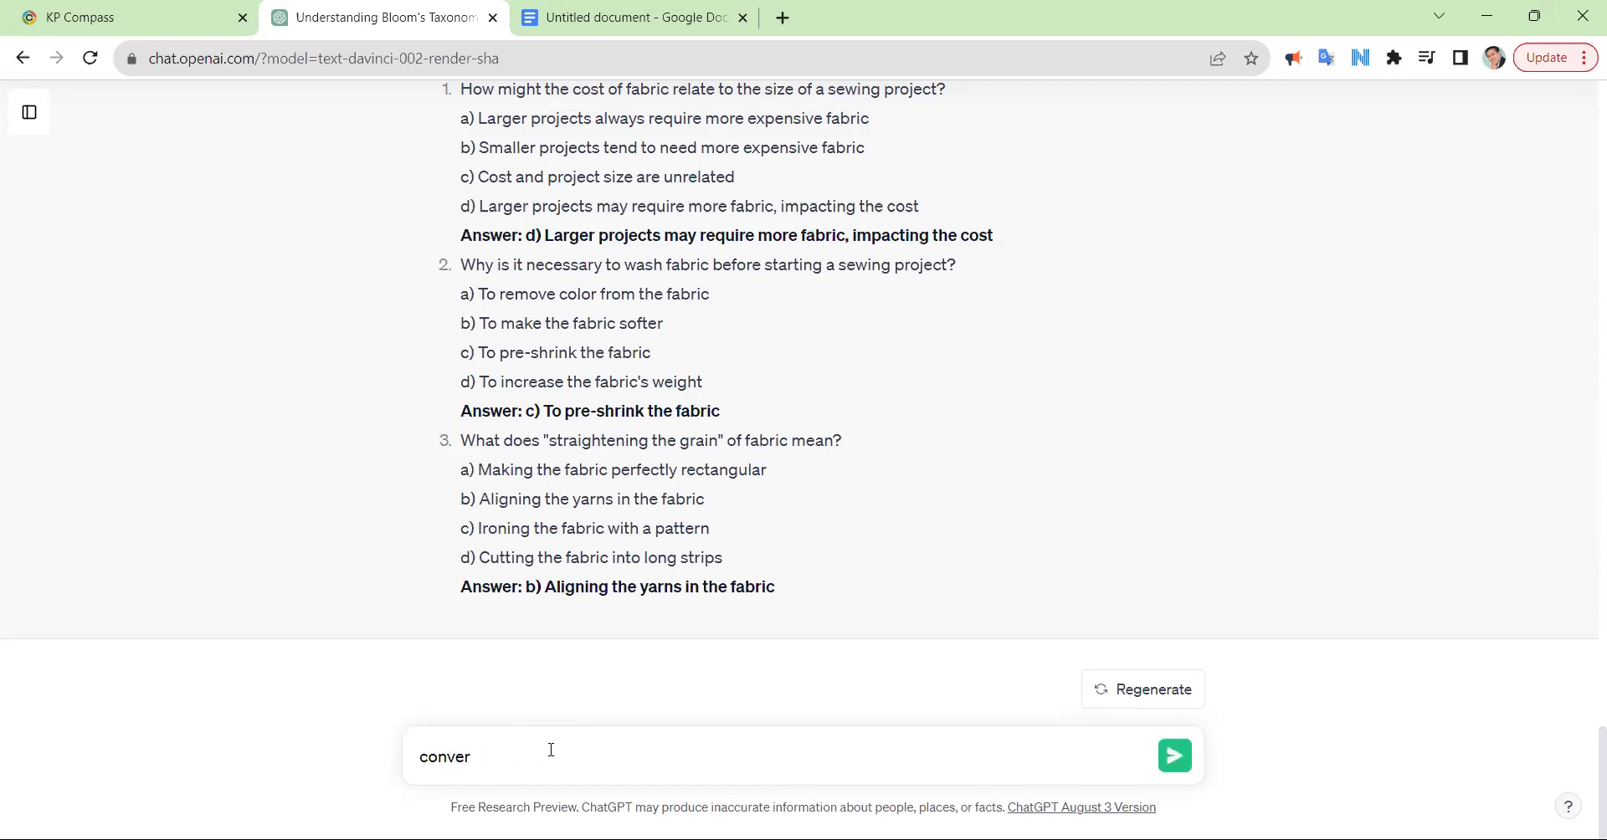
{"action": "type", "text": "t this to true false"}
{"action": "key", "text": "Return"}
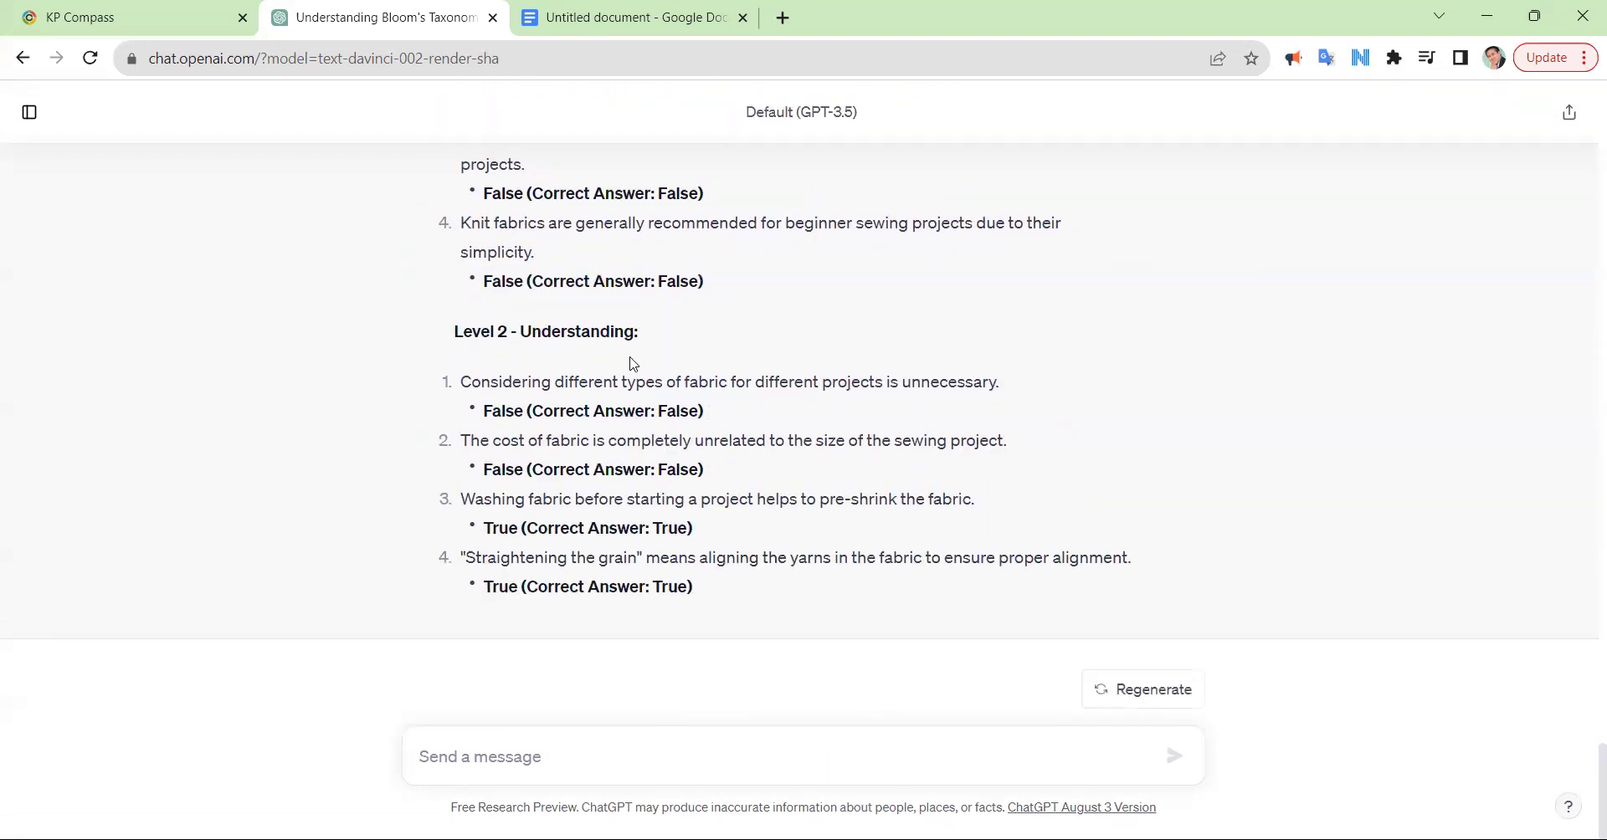
{"action": "scroll", "coordinate": [562, 408], "scroll_direction": "up", "scroll_amount": 2}
{"action": "scroll", "coordinate": [562, 408], "scroll_direction": "down", "scroll_amount": 2}
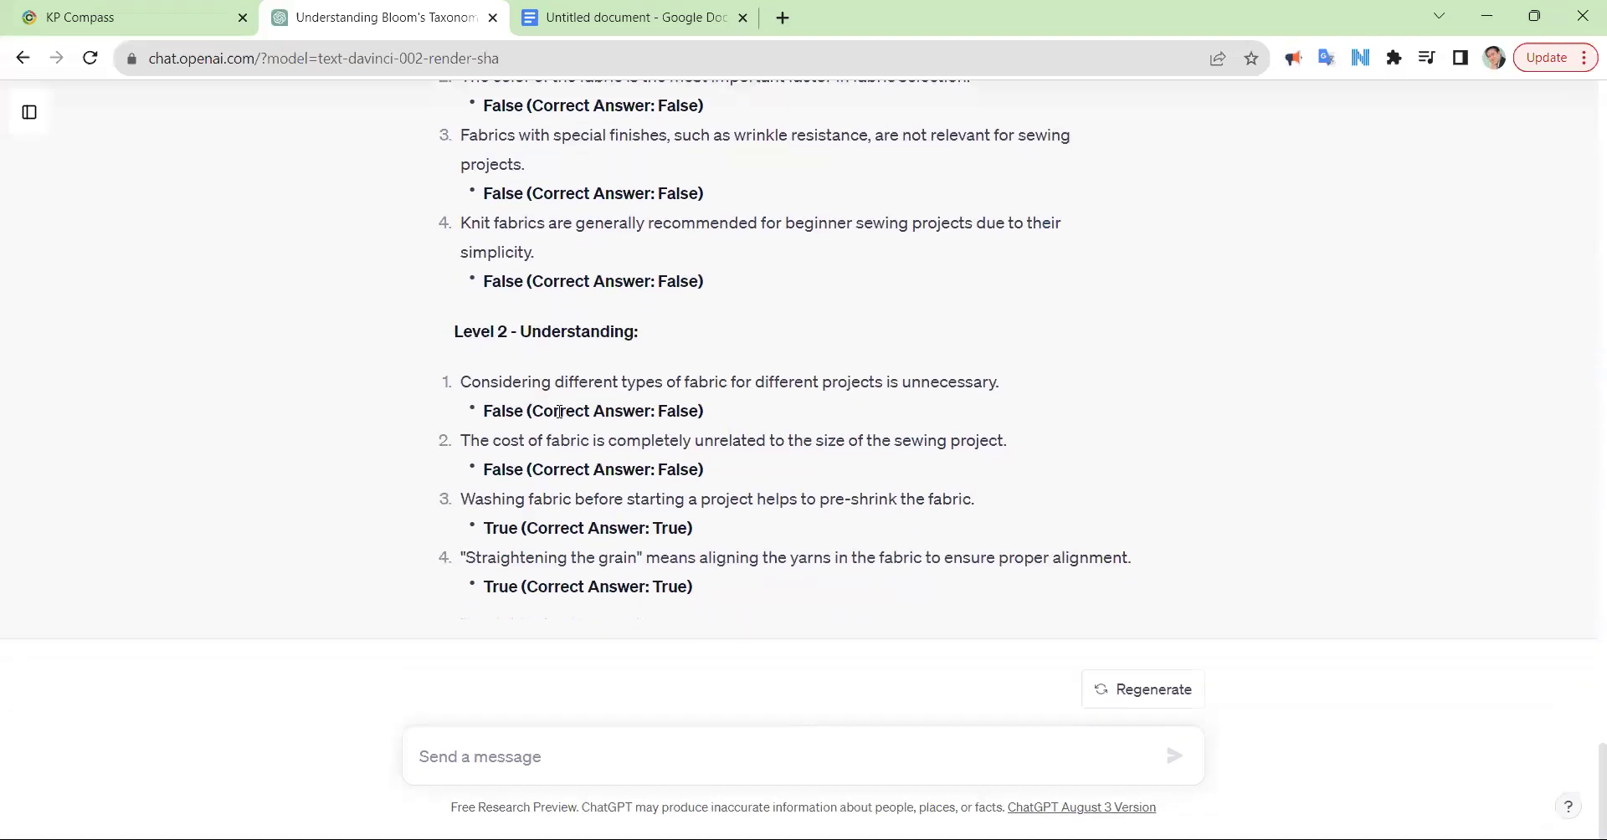
{"action": "scroll", "coordinate": [556, 377], "scroll_direction": "up", "scroll_amount": 2}
{"action": "scroll", "coordinate": [563, 429], "scroll_direction": "down", "scroll_amount": 2}
Request the statements as fill-in-the-blank items with answers
{"action": "type", "text": "convert this to "}
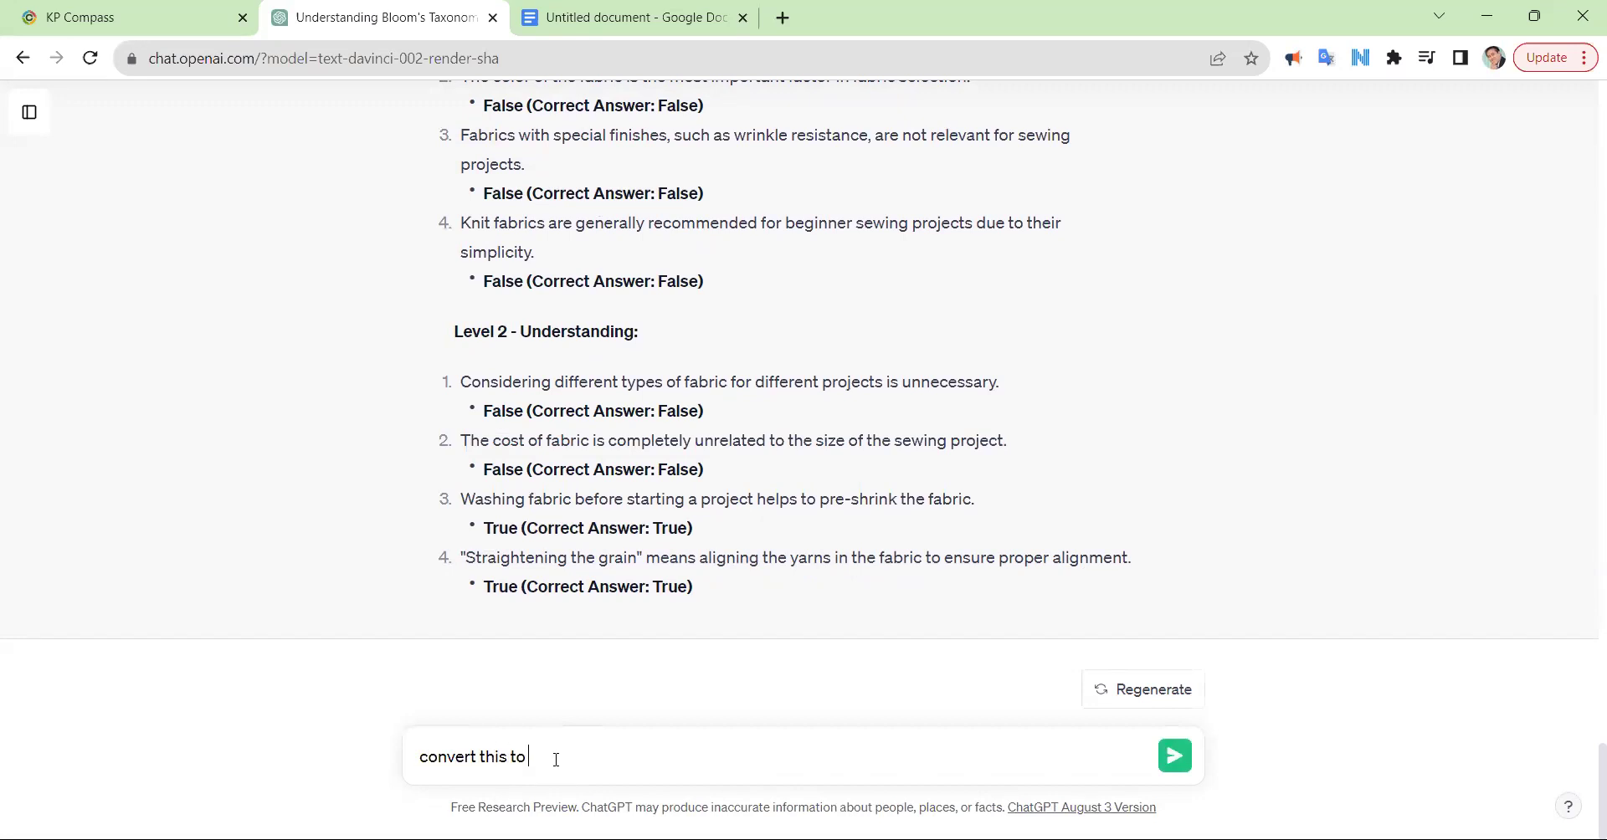
{"action": "type", "text": "fill in the bn"}
{"action": "type", "text": "ank with answers"}
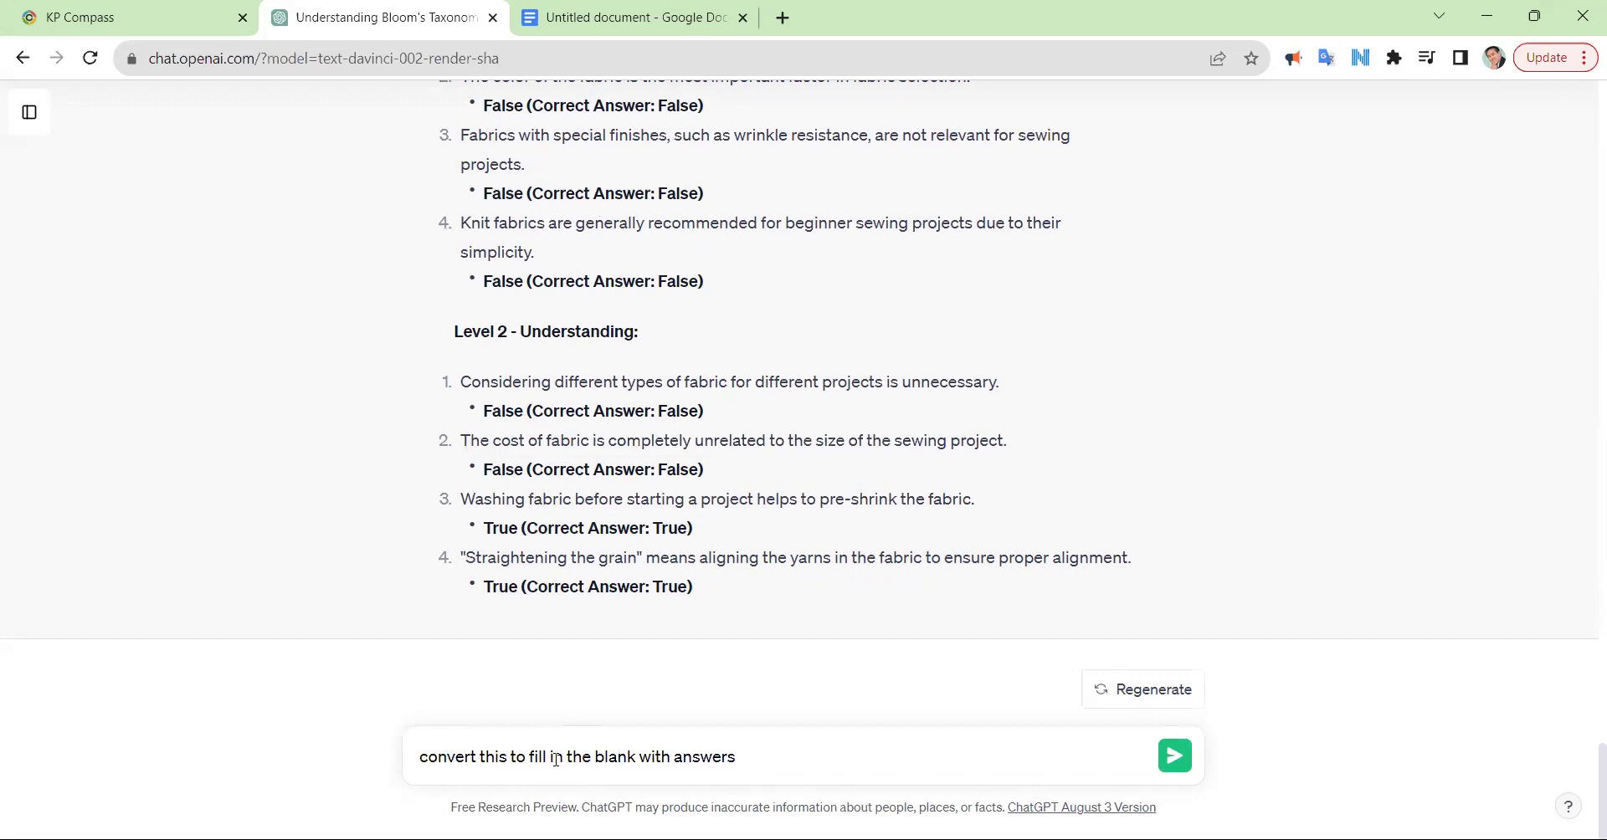
{"action": "key", "text": "Return"}
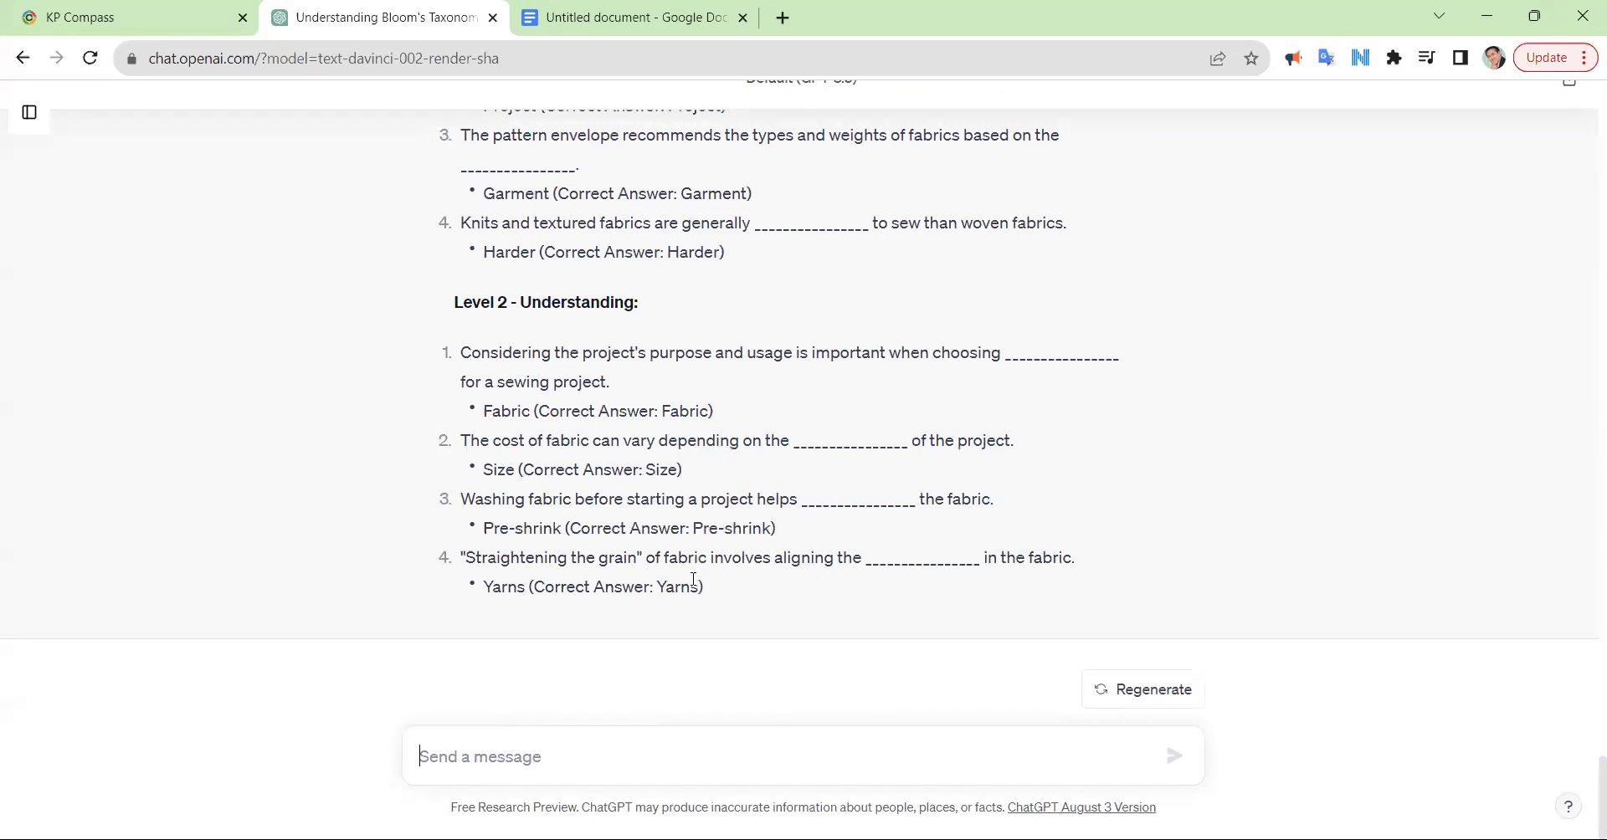
{"action": "scroll", "coordinate": [694, 579], "scroll_direction": "up", "scroll_amount": 5}
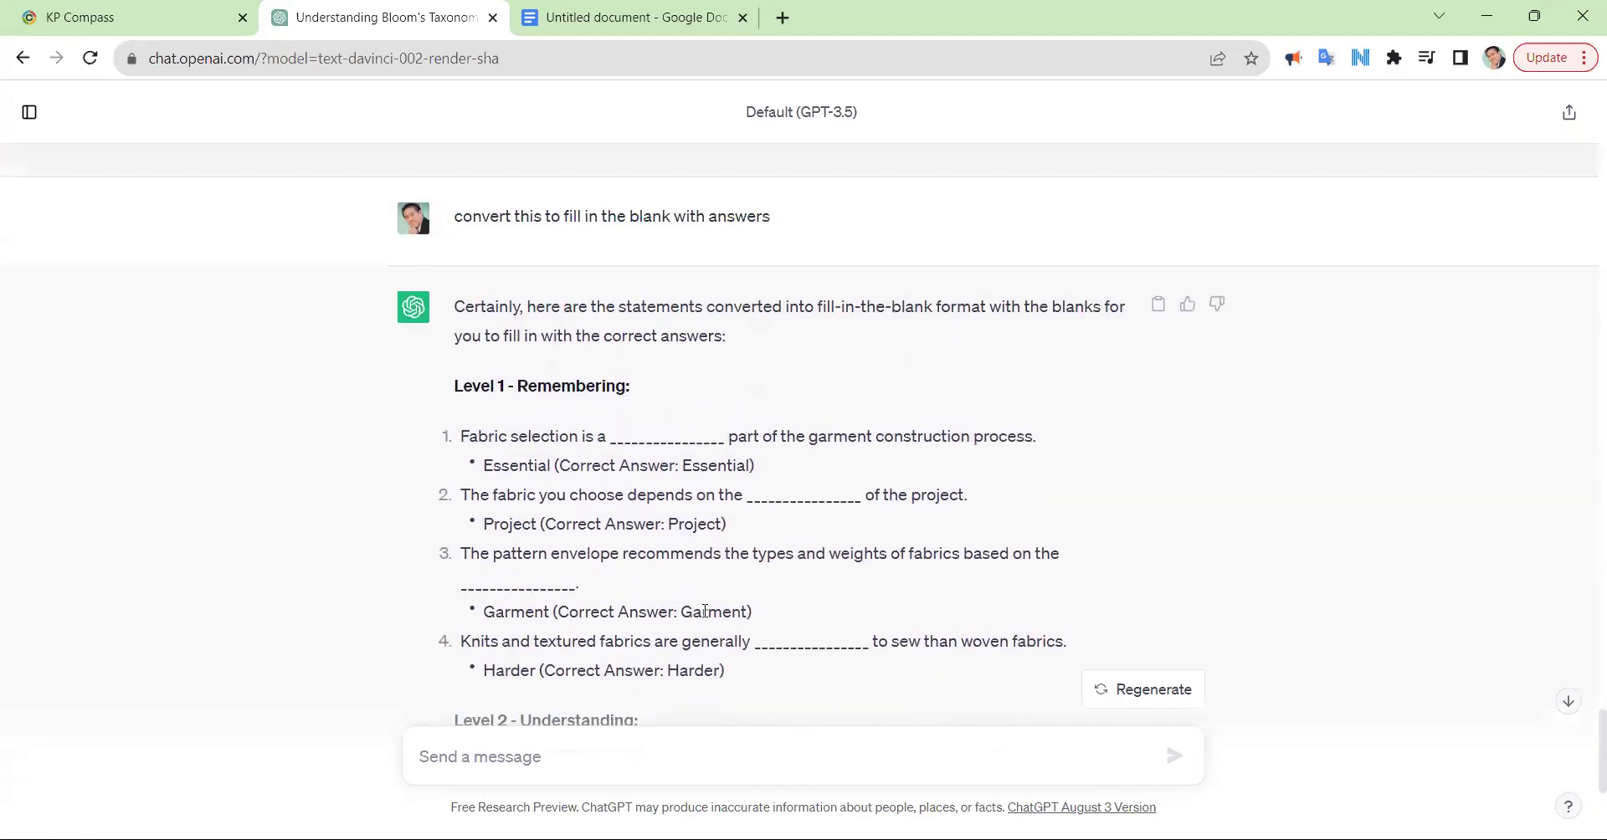
{"action": "scroll", "coordinate": [706, 611], "scroll_direction": "up", "scroll_amount": 3}
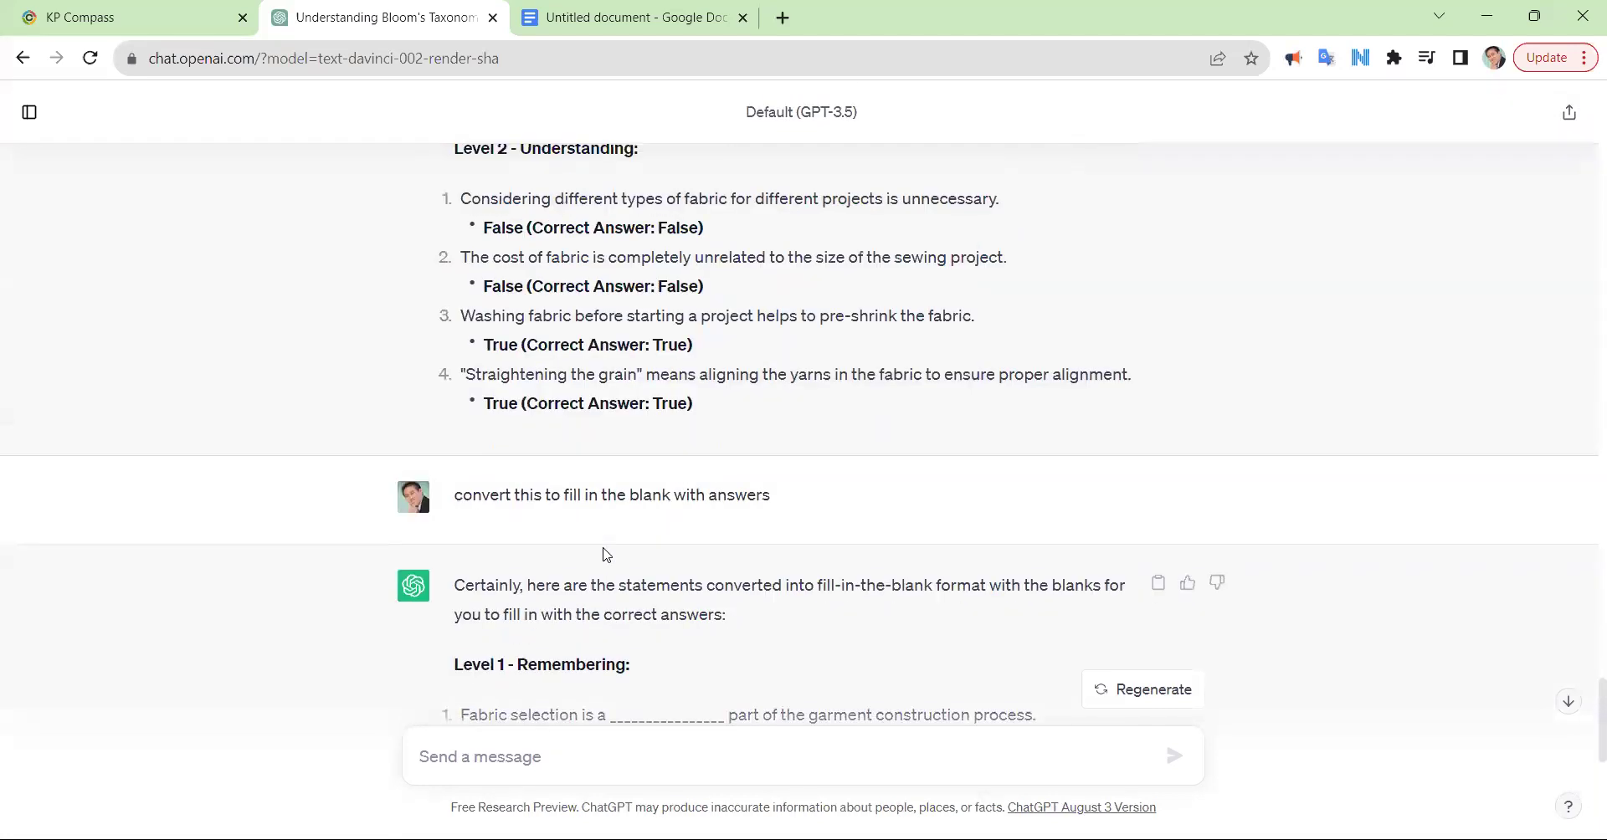
{"action": "scroll", "coordinate": [644, 553], "scroll_direction": "up", "scroll_amount": 3}
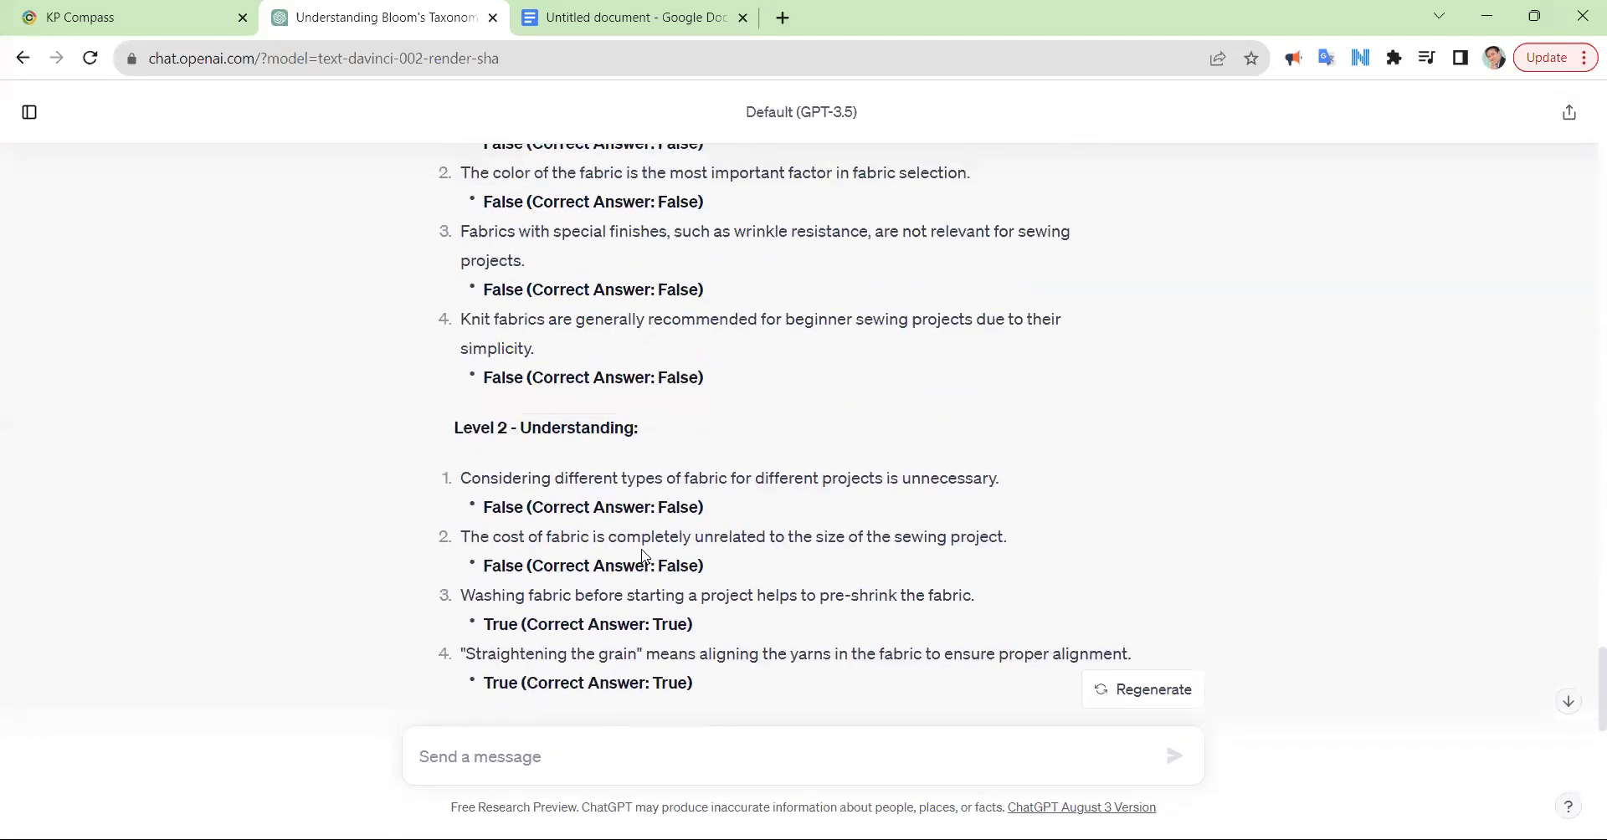
{"action": "scroll", "coordinate": [644, 557], "scroll_direction": "up", "scroll_amount": 3}
{"action": "scroll", "coordinate": [643, 559], "scroll_direction": "down", "scroll_amount": 9}
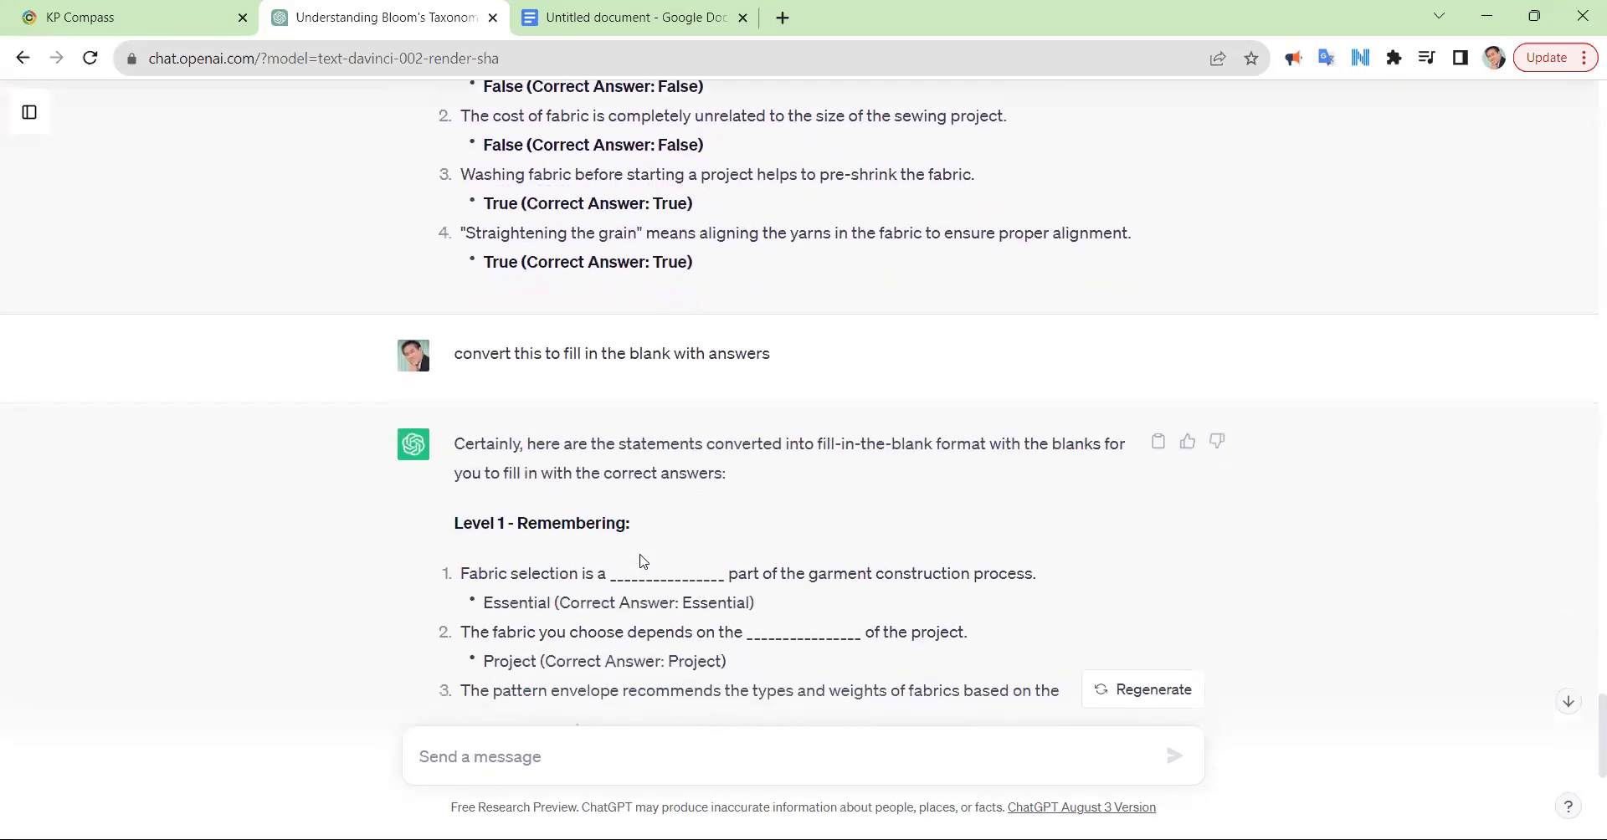
{"action": "scroll", "coordinate": [642, 561], "scroll_direction": "up", "scroll_amount": 1}
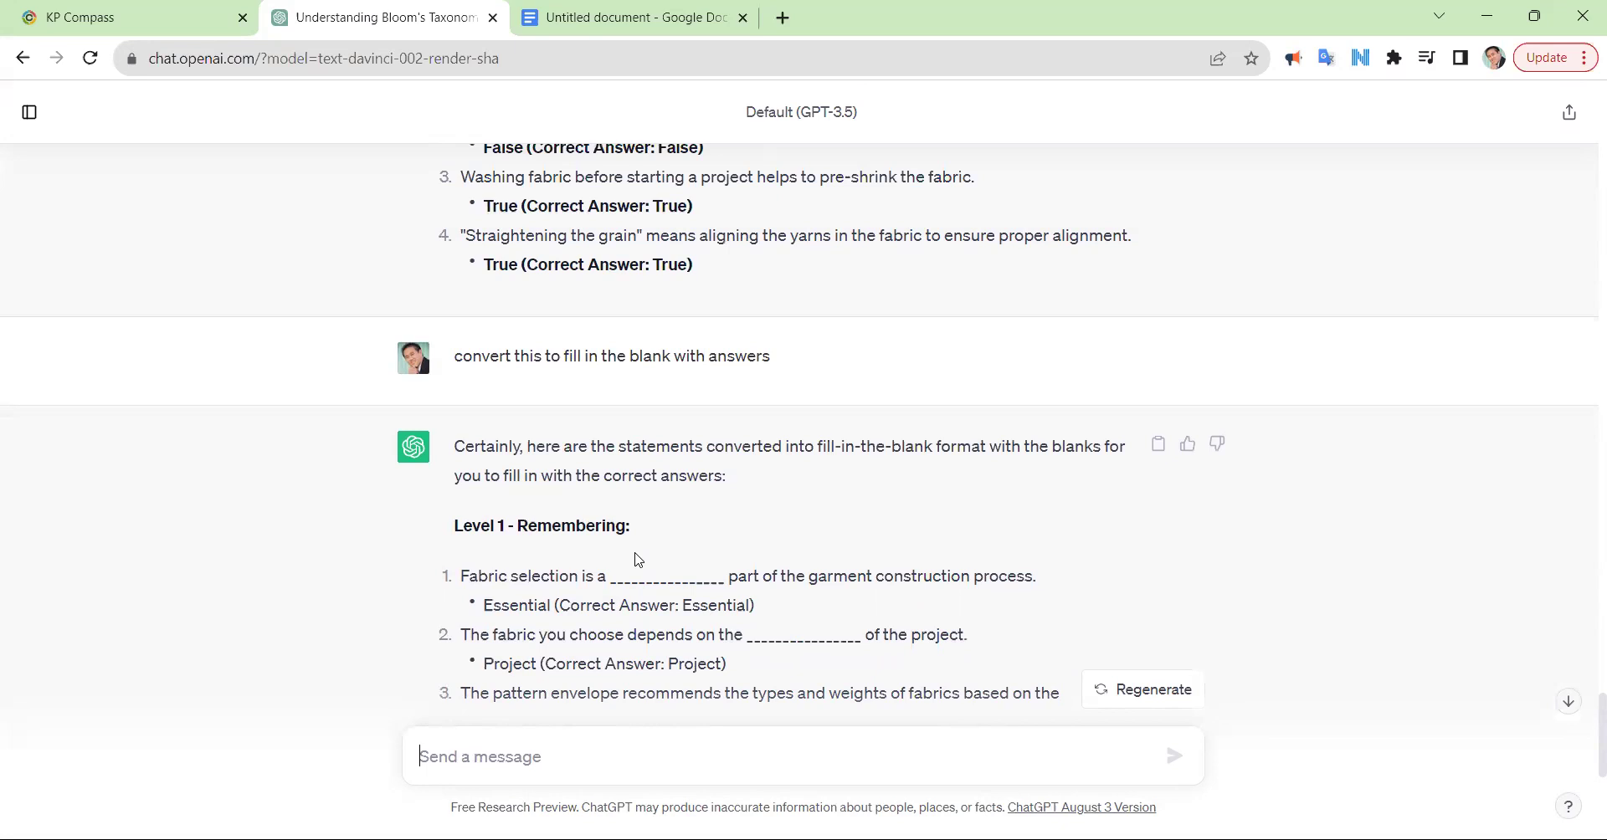
{"action": "scroll", "coordinate": [639, 559], "scroll_direction": "down", "scroll_amount": 7}
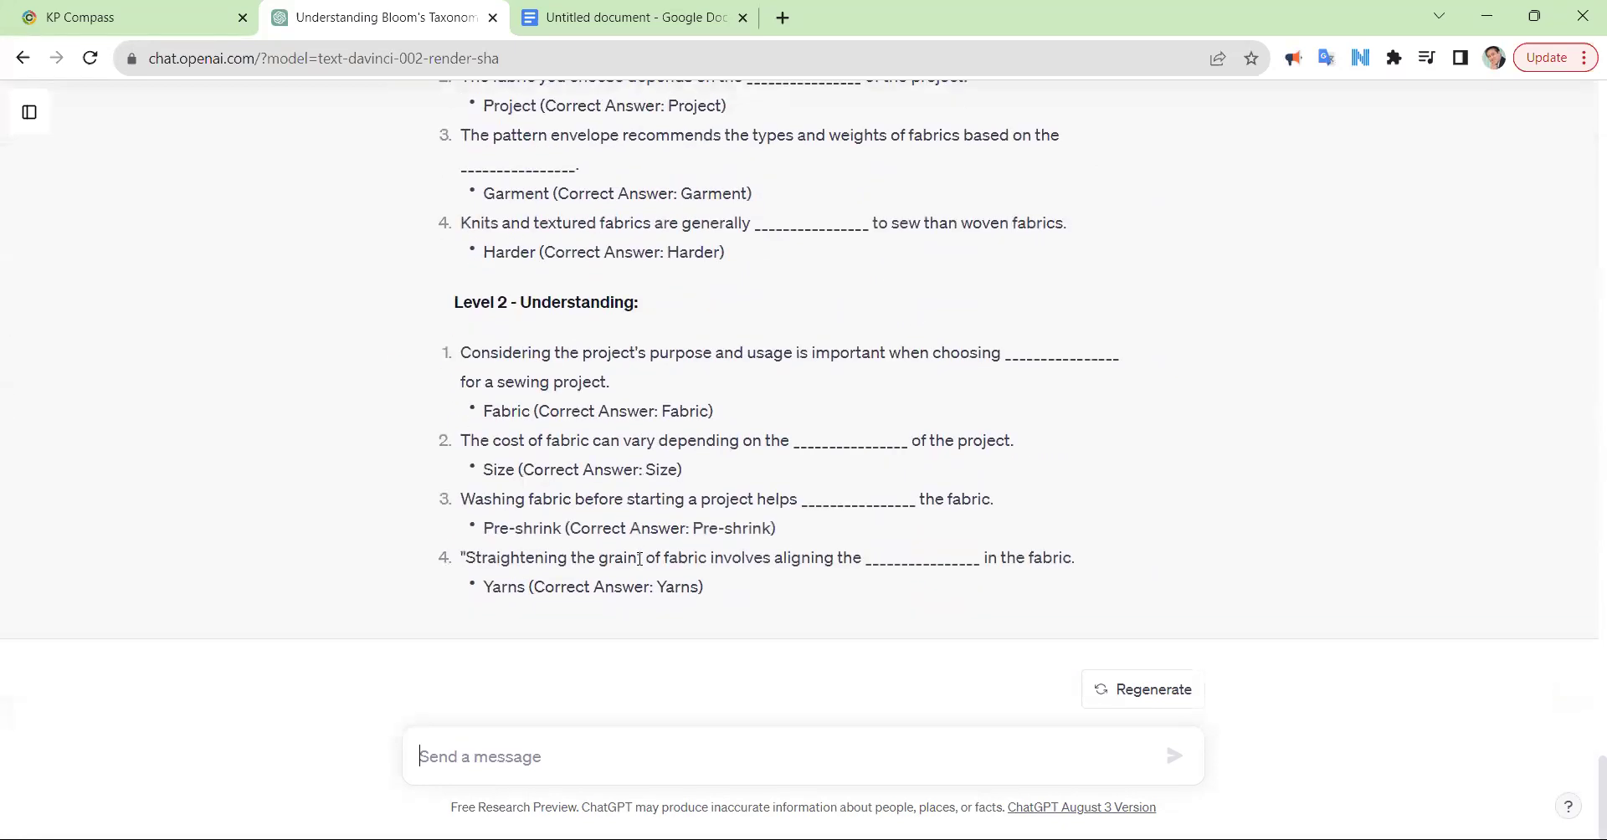
{"action": "scroll", "coordinate": [449, 366], "scroll_direction": "up", "scroll_amount": 20}
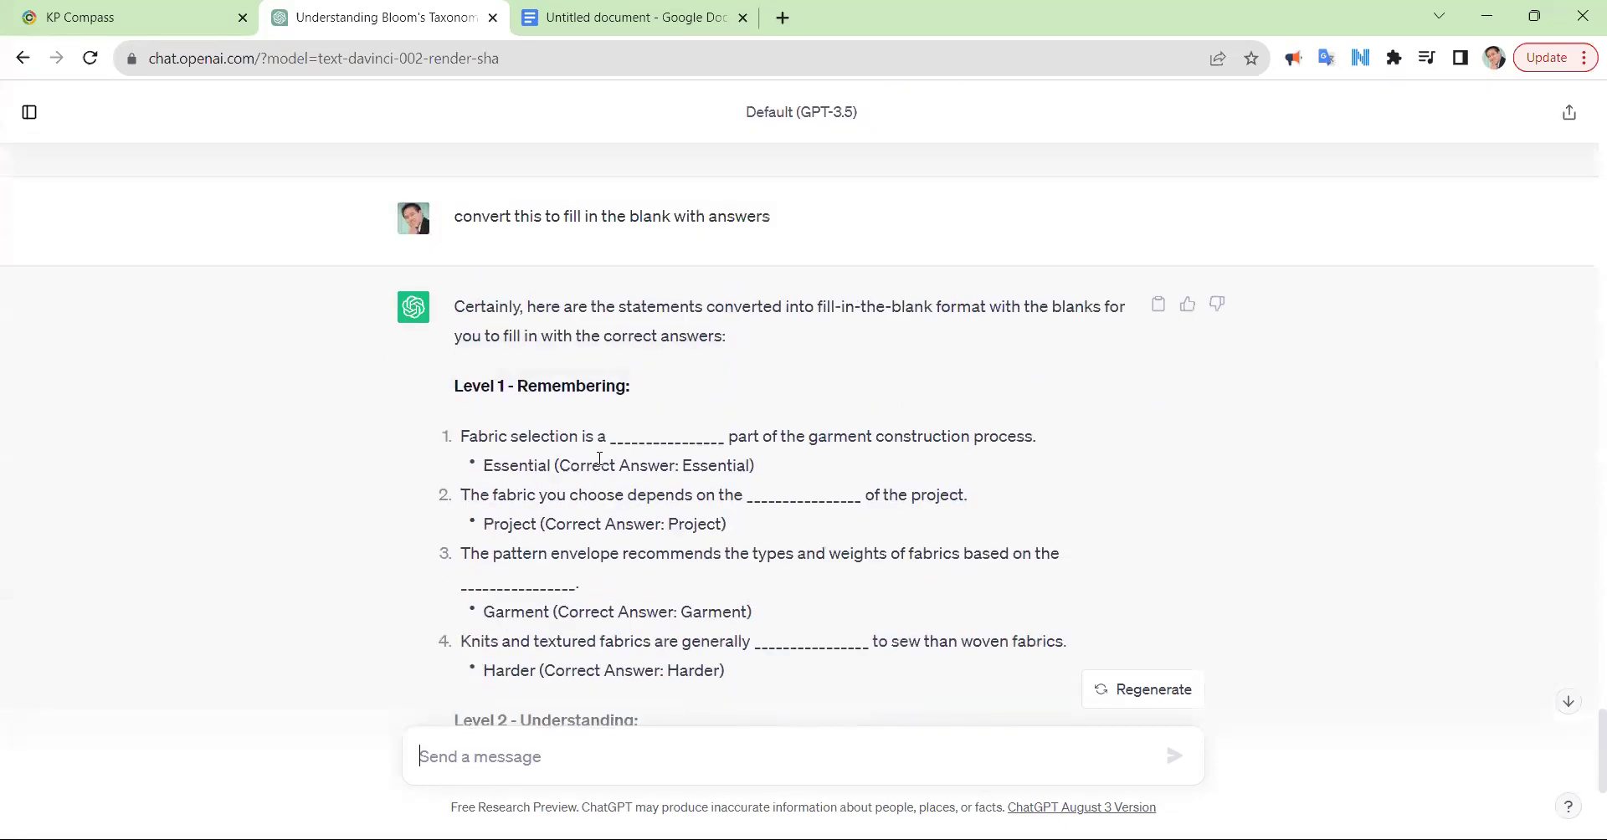
{"action": "scroll", "coordinate": [555, 318], "scroll_direction": "up", "scroll_amount": 20}
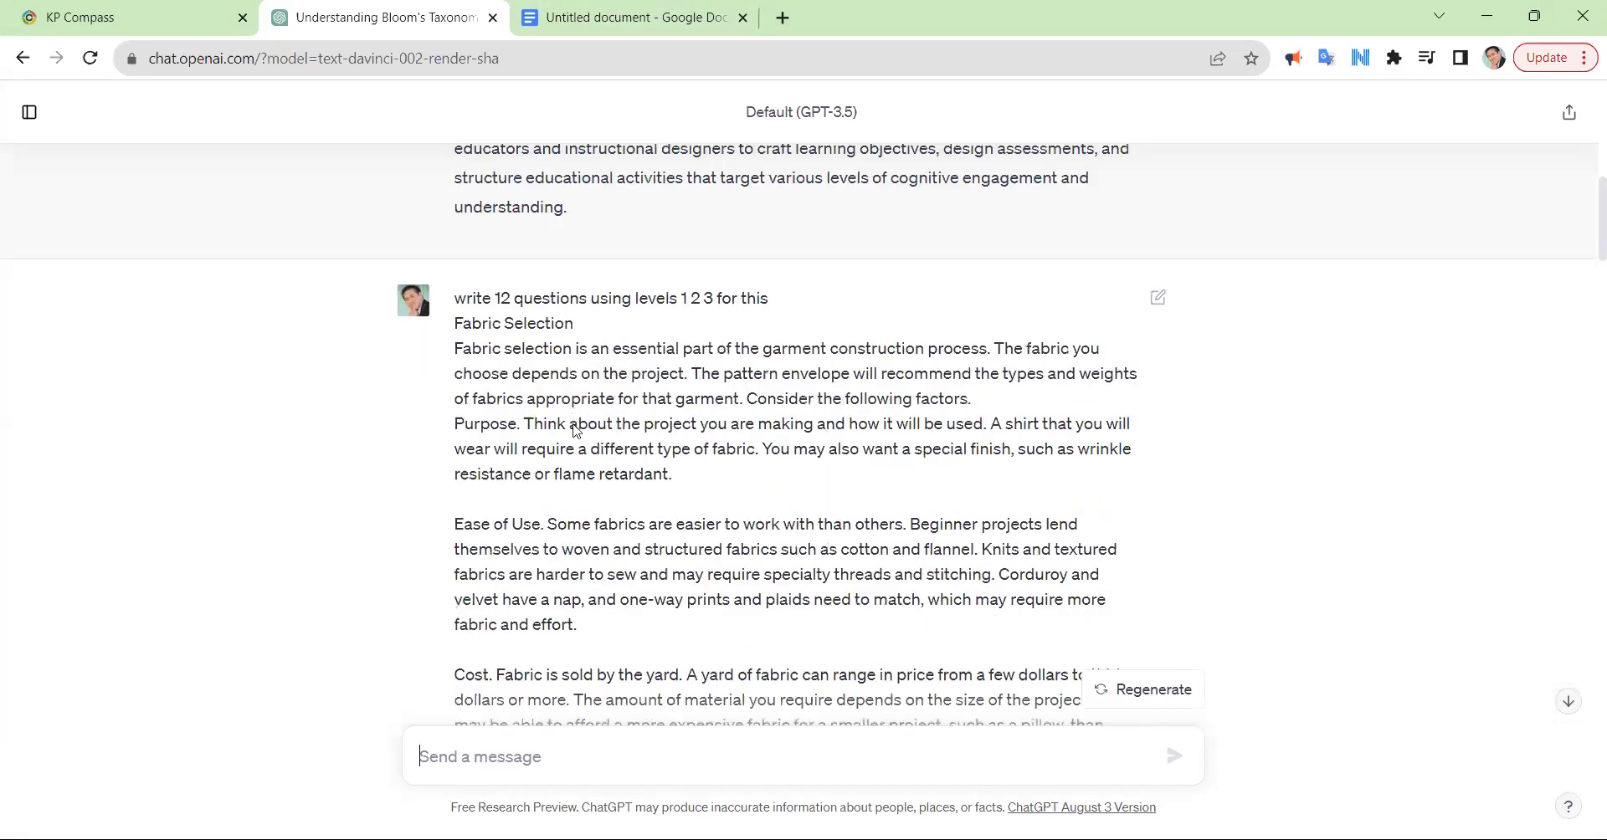
{"action": "scroll", "coordinate": [572, 418], "scroll_direction": "up", "scroll_amount": 9}
{"action": "scroll", "coordinate": [494, 351], "scroll_direction": "down", "scroll_amount": 4}
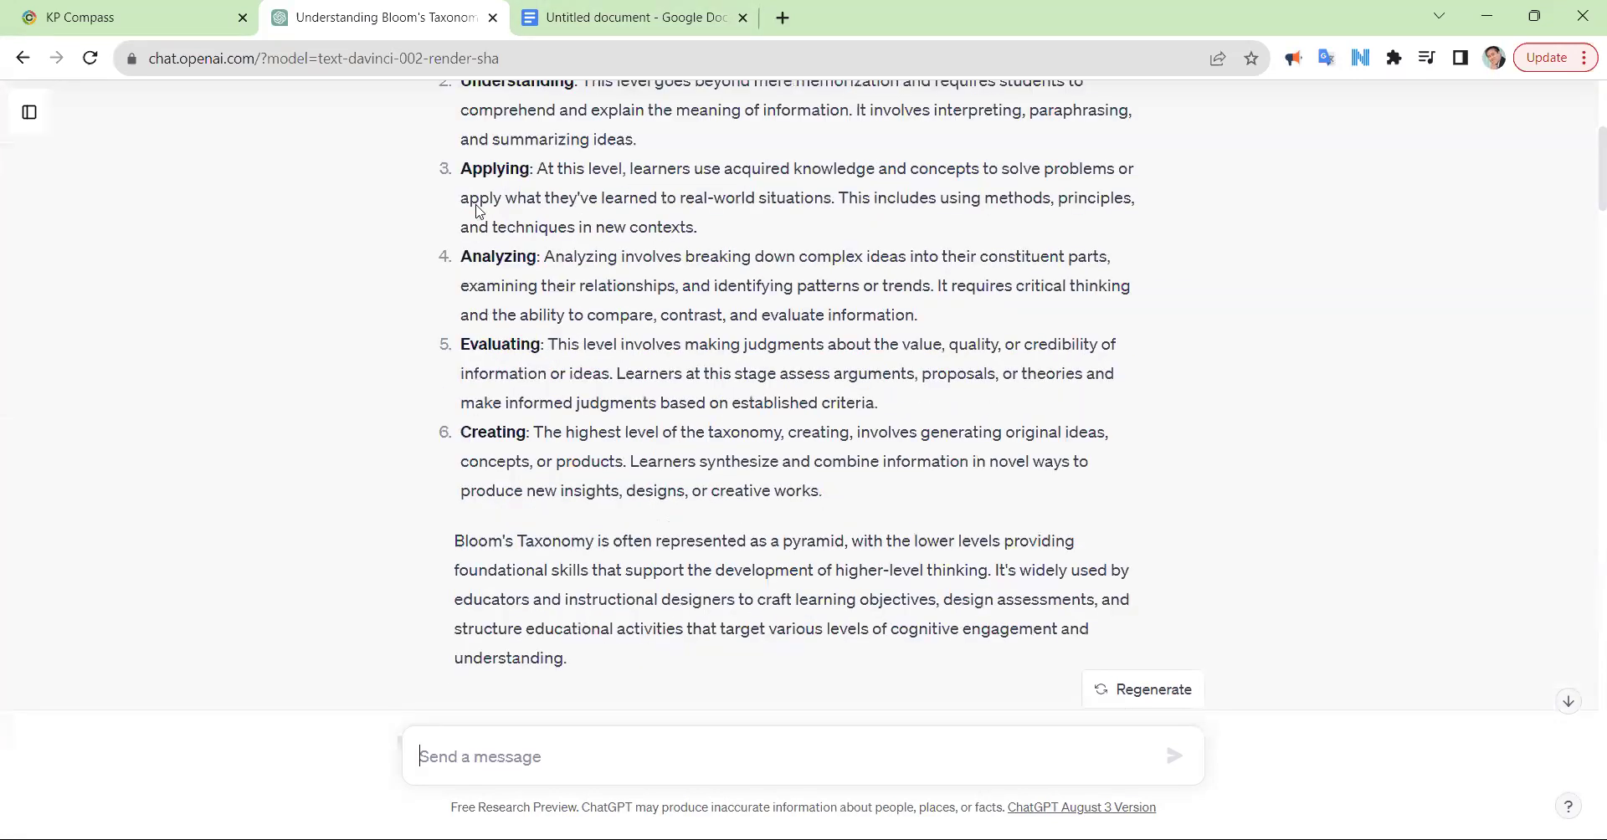
{"action": "scroll", "coordinate": [512, 192], "scroll_direction": "up", "scroll_amount": 2}
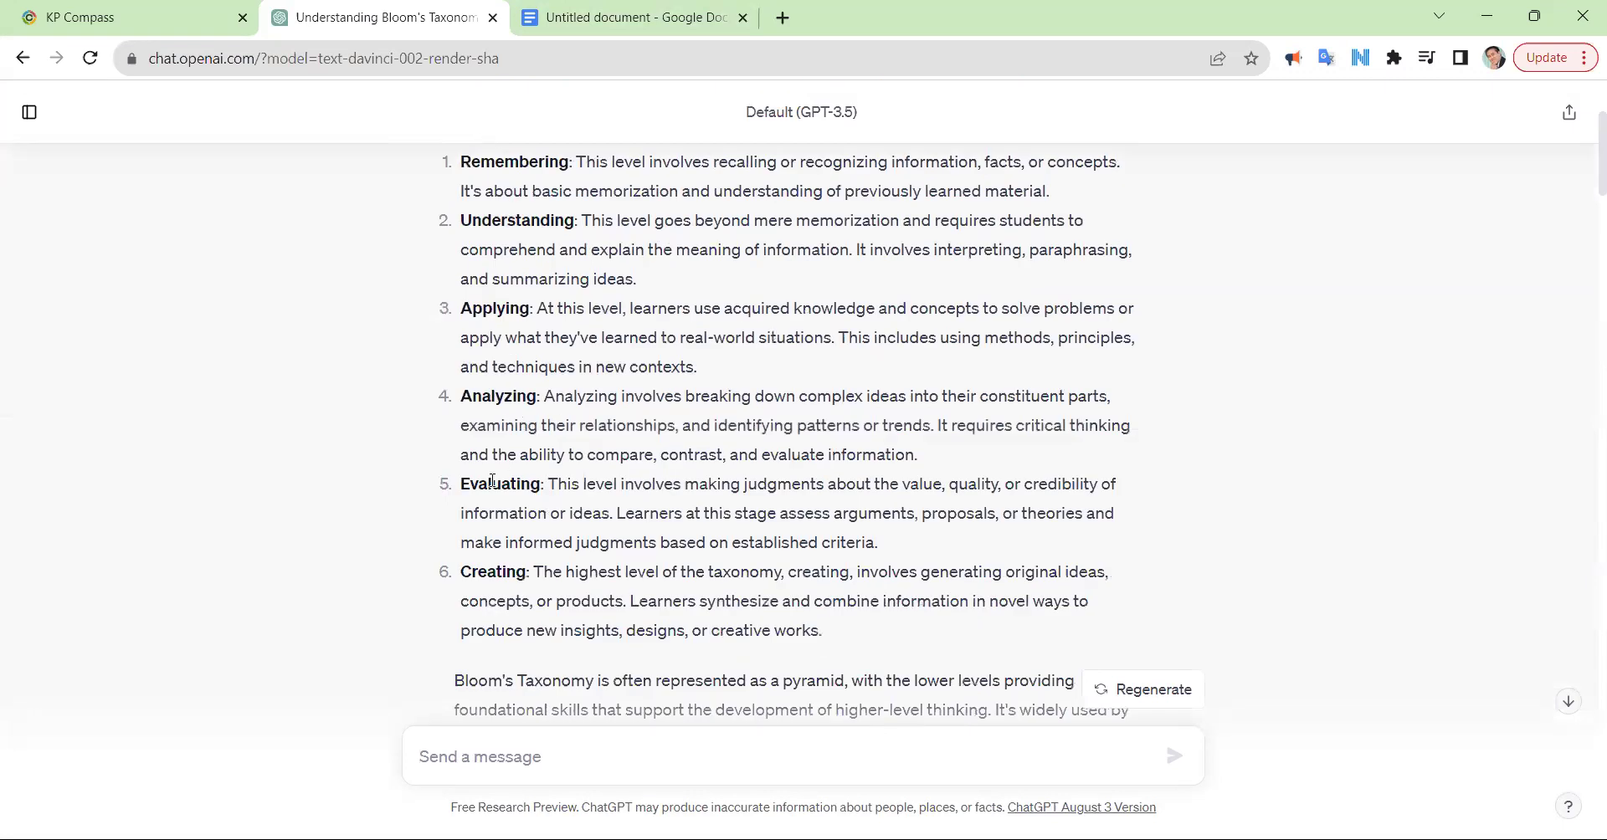